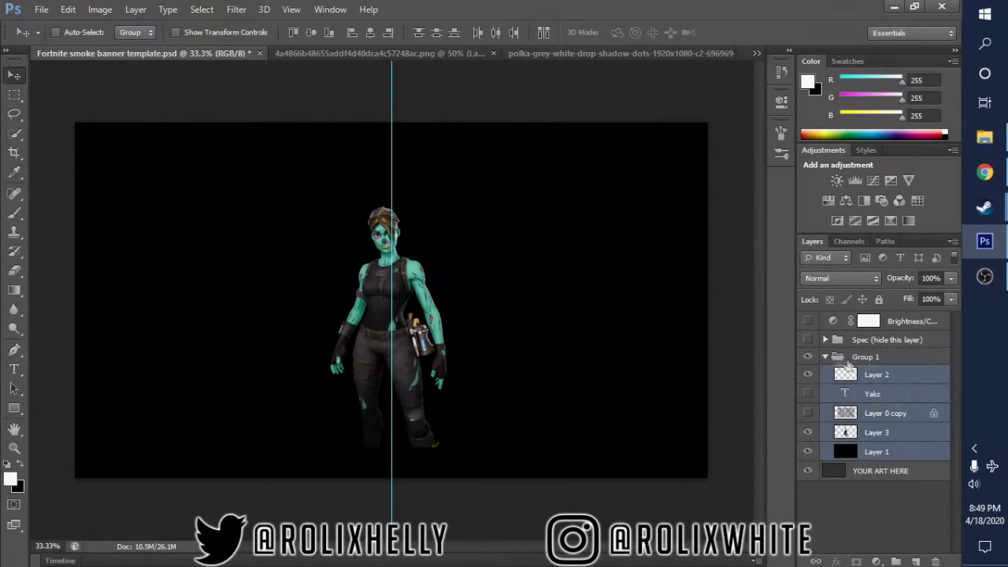
- Add a new empty layer and nudge the Ghoul Trooper slightly lower on the canvas
{"action": "left_click", "coordinate": [876, 433]}
{"action": "key", "text": "ctrl+shift+alt+n"}
{"action": "key", "text": "v"}
{"action": "left_click", "coordinate": [845, 432]}
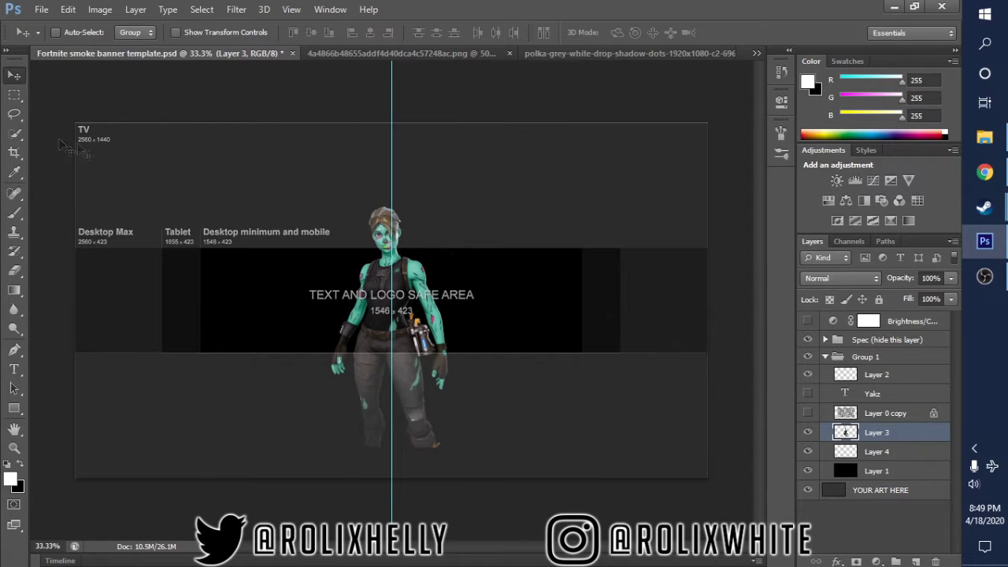
{"action": "mouse_move", "coordinate": [391, 349]}
{"action": "left_mouse_down"}
{"action": "mouse_move", "coordinate": [392, 370]}
{"action": "mouse_move", "coordinate": [423, 367]}
{"action": "left_mouse_up"}
- Hide the banner size guide, select the empty layer below, and pick a Brush preset
{"action": "key", "text": "z"}
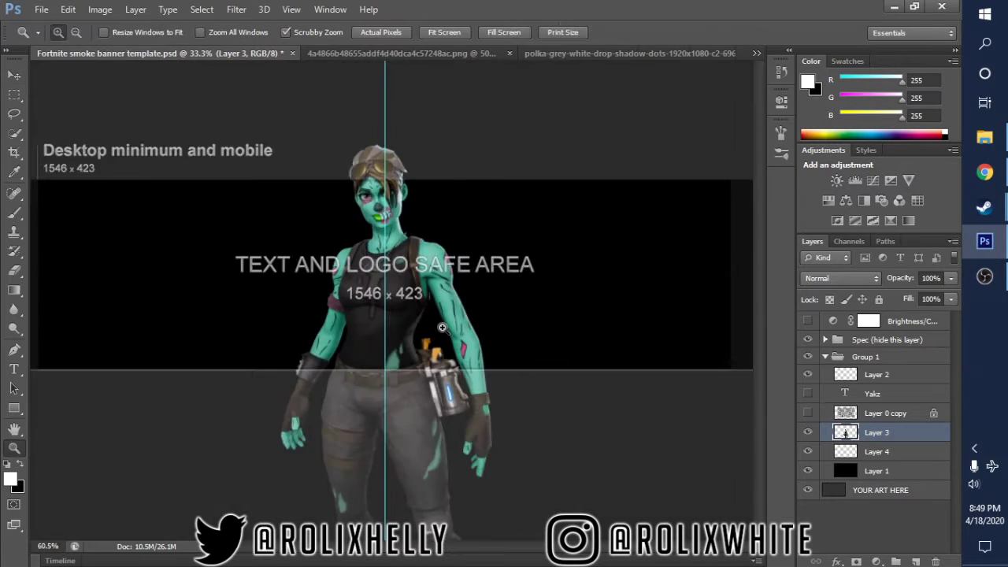
{"action": "left_click", "coordinate": [807, 340]}
{"action": "left_click", "coordinate": [878, 451]}
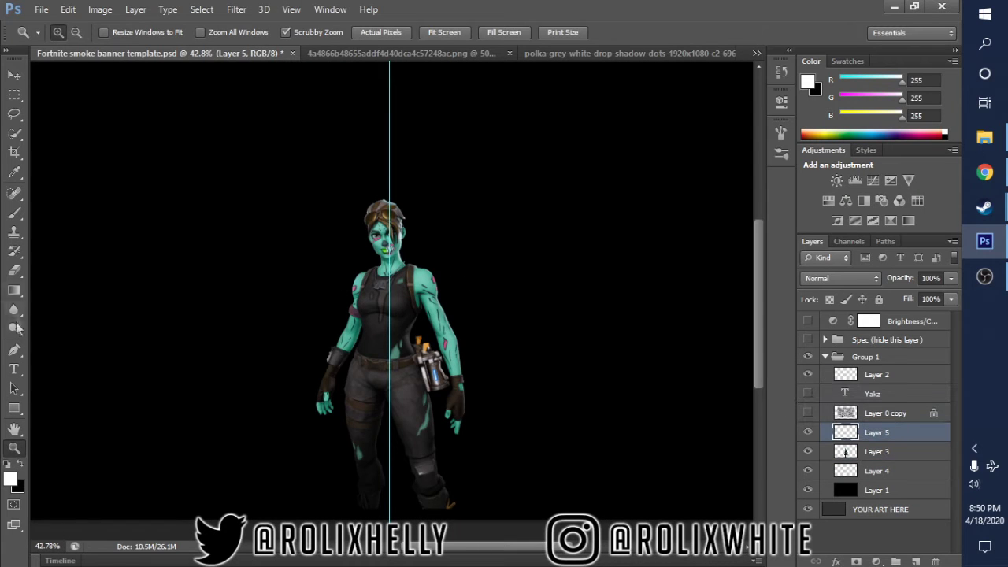
{"action": "left_click", "coordinate": [16, 252]}
{"action": "left_click", "coordinate": [75, 33]}
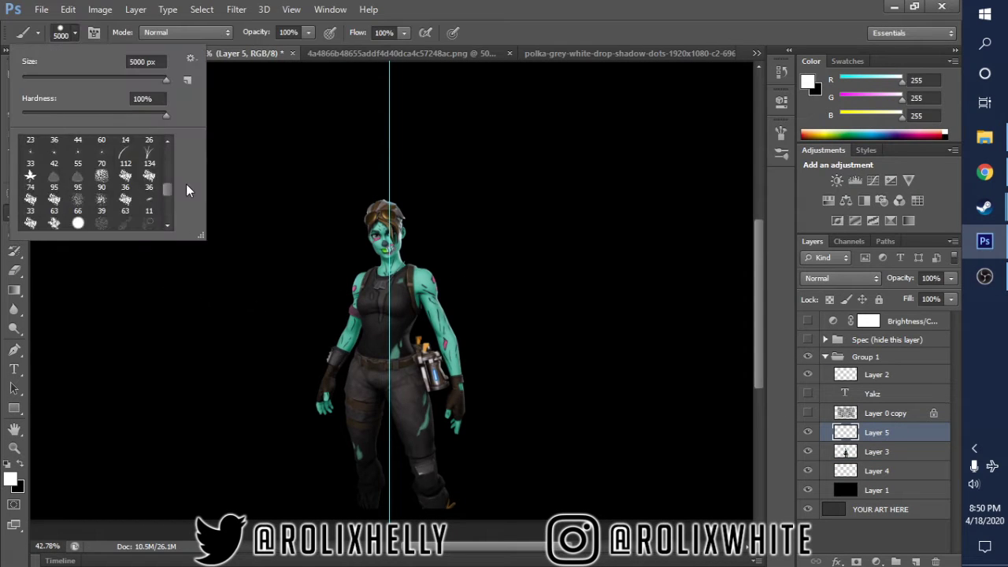
- Load Tech Brush Set 02 from Work Material > Brushes via the brush Preset Manager
{"action": "key", "text": "F5"}
{"action": "scroll", "coordinate": [677, 189], "scroll_direction": "down", "scroll_amount": 2}
{"action": "scroll", "coordinate": [677, 189], "scroll_direction": "down", "scroll_amount": 2}
{"action": "scroll", "coordinate": [678, 189], "scroll_direction": "down", "scroll_amount": 2}
{"action": "left_click", "coordinate": [717, 521]}
{"action": "left_click", "coordinate": [711, 144]}
{"action": "double_click", "coordinate": [433, 268]}
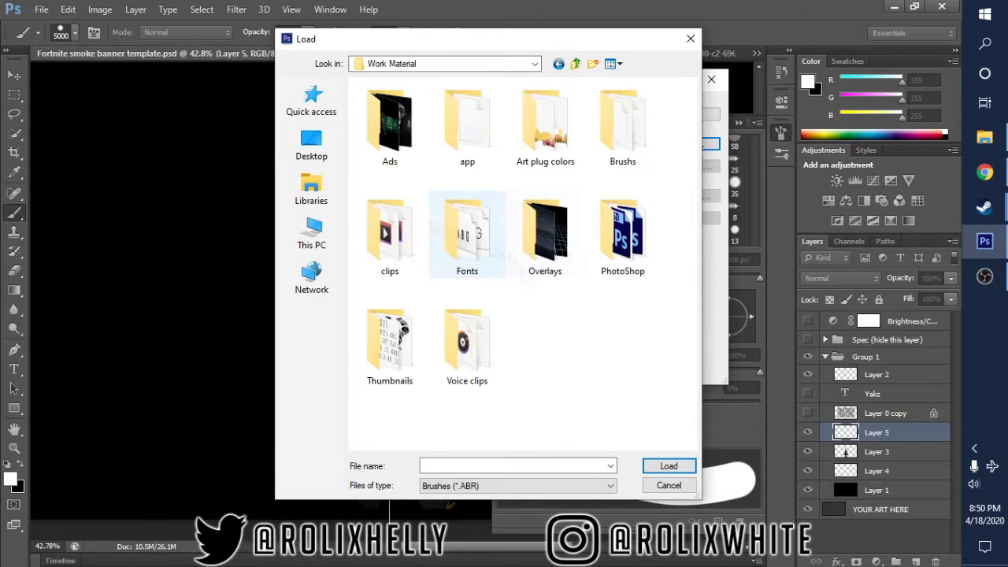
{"action": "double_click", "coordinate": [622, 126]}
{"action": "left_click", "coordinate": [433, 102]}
{"action": "left_click", "coordinate": [669, 465]}
{"action": "left_click", "coordinate": [689, 144]}
- Load the remaining brush sets, including tech_brushes, and close the Preset Manager
{"action": "left_click", "coordinate": [669, 485]}
{"action": "left_click", "coordinate": [690, 144]}
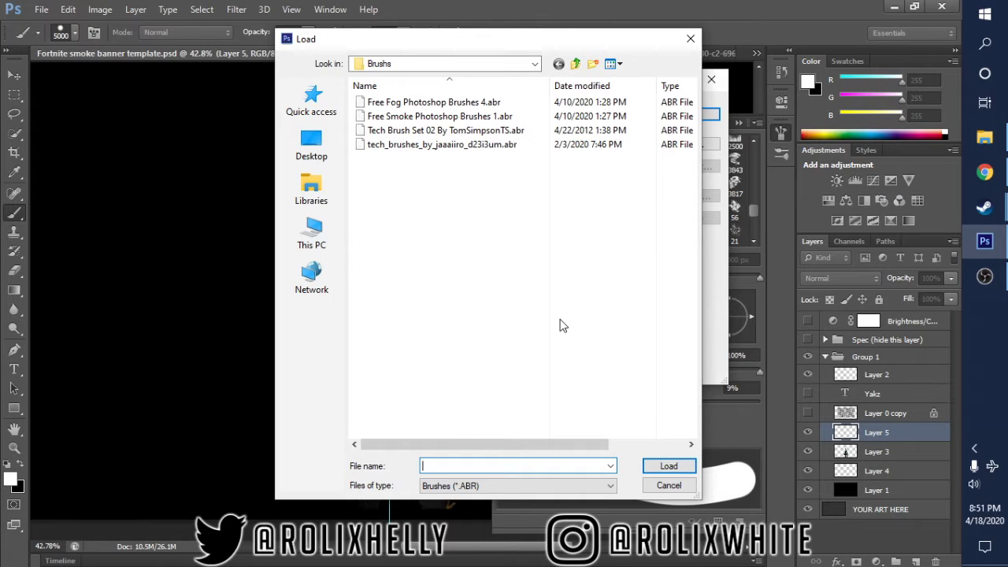
{"action": "left_click_drag", "start_coordinate": [306, 39], "coordinate": [38, 43]}
{"action": "double_click", "coordinate": [178, 134]}
{"action": "left_click", "coordinate": [689, 144]}
{"action": "left_click", "coordinate": [174, 148]}
{"action": "double_click", "coordinate": [134, 154]}
{"action": "left_click", "coordinate": [689, 116]}
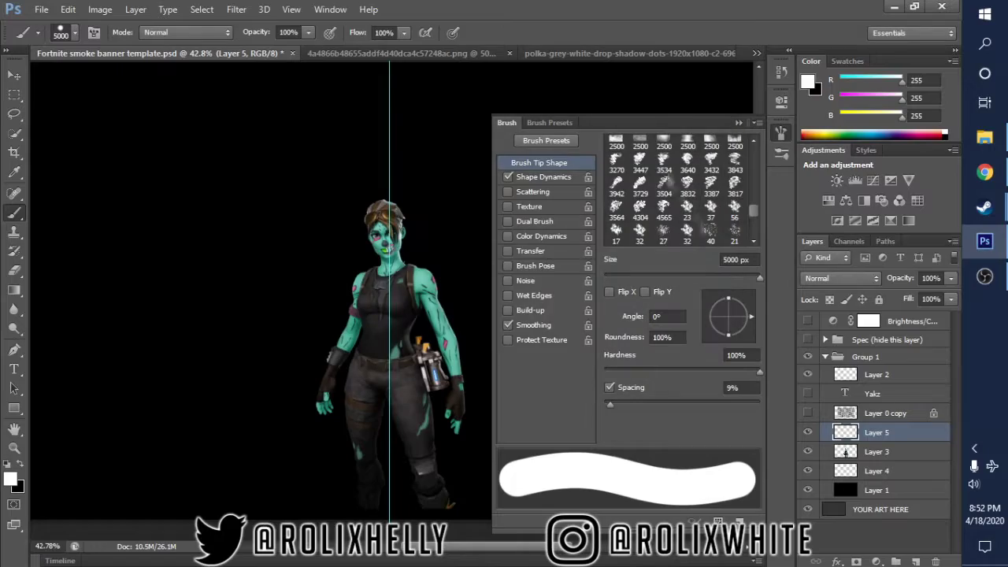
- Try a large smoke tip on Layer 4, then undo the stroke
{"action": "left_click", "coordinate": [686, 183]}
{"action": "left_click", "coordinate": [738, 122]}
{"action": "left_click", "coordinate": [877, 471]}
{"action": "left_click", "coordinate": [385, 299]}
{"action": "left_click", "coordinate": [14, 447]}
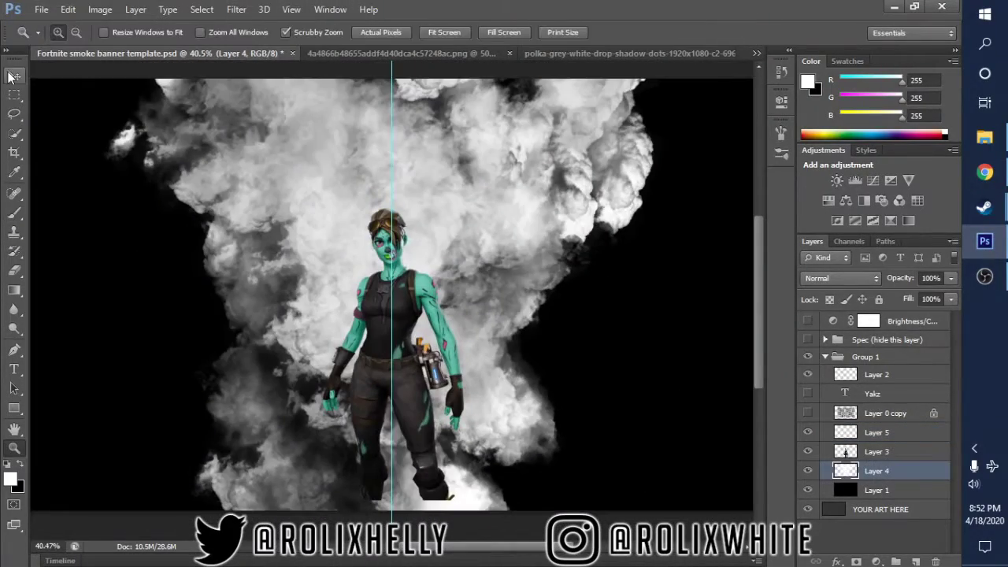
{"action": "key", "text": "ctrl+z"}
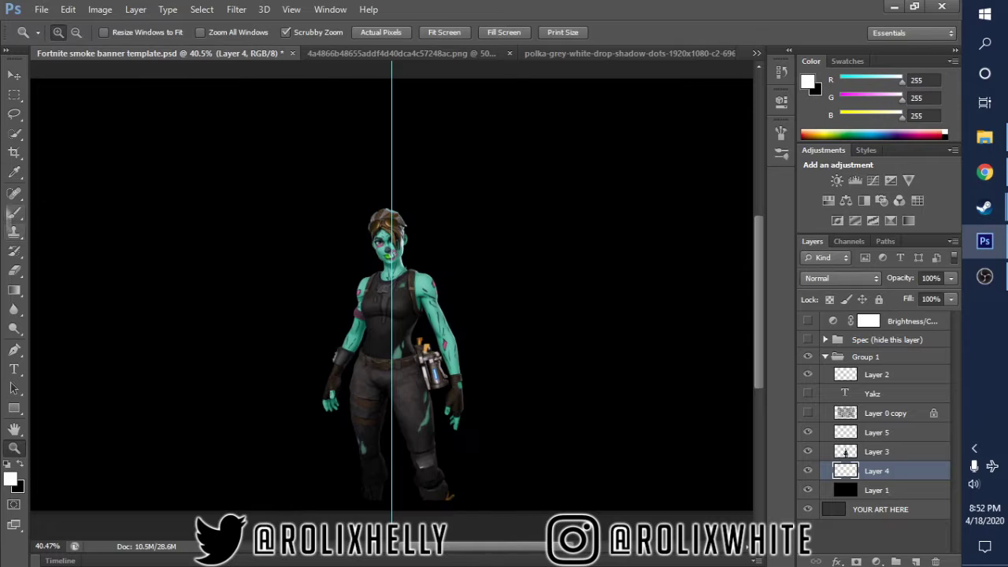
- Rotate and enlarge a different smoke tip and stamp large smoke clouds on the canvas
{"action": "key", "text": "b"}
{"action": "key", "text": "F5"}
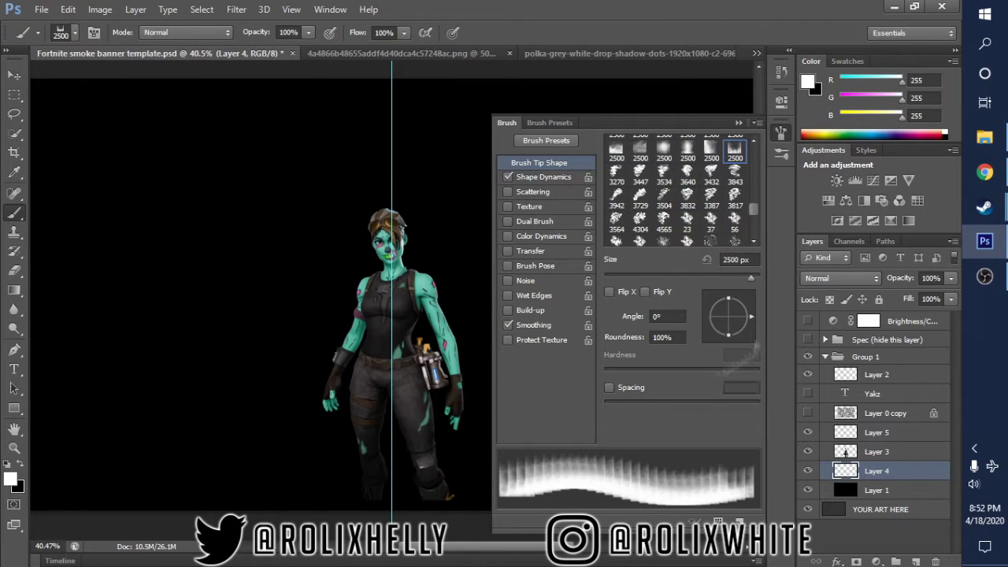
{"action": "left_click_drag", "start_coordinate": [751, 315], "coordinate": [741, 335]}
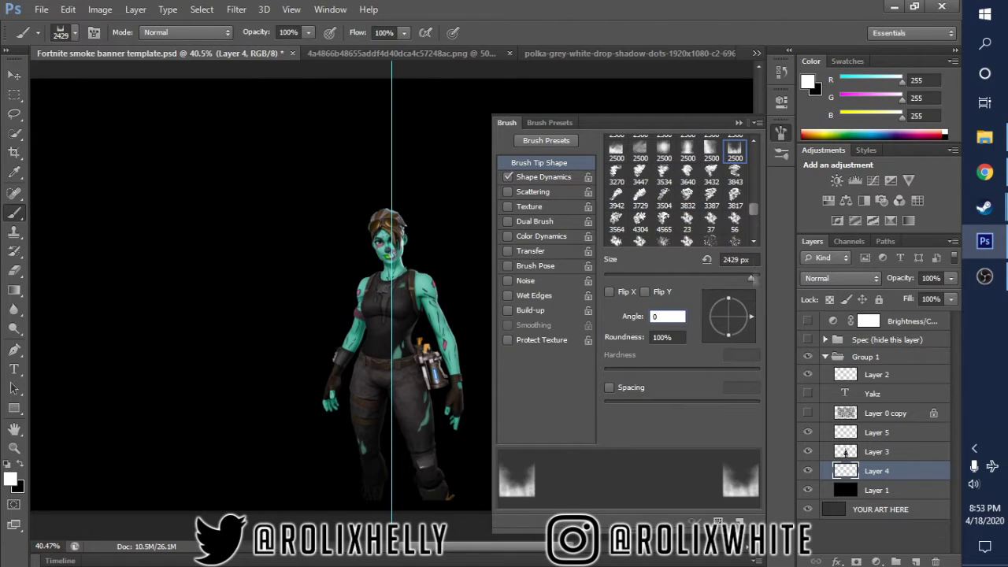
{"action": "key", "text": "Up"}
{"action": "key", "text": "Up"}
{"action": "key", "text": "Up"}
{"action": "key", "text": "Up"}
{"action": "key", "text": "Up"}
{"action": "key", "text": "Up"}
{"action": "left_click", "coordinate": [689, 223]}
{"action": "key", "text": "F5"}
{"action": "left_click", "coordinate": [472, 315]}
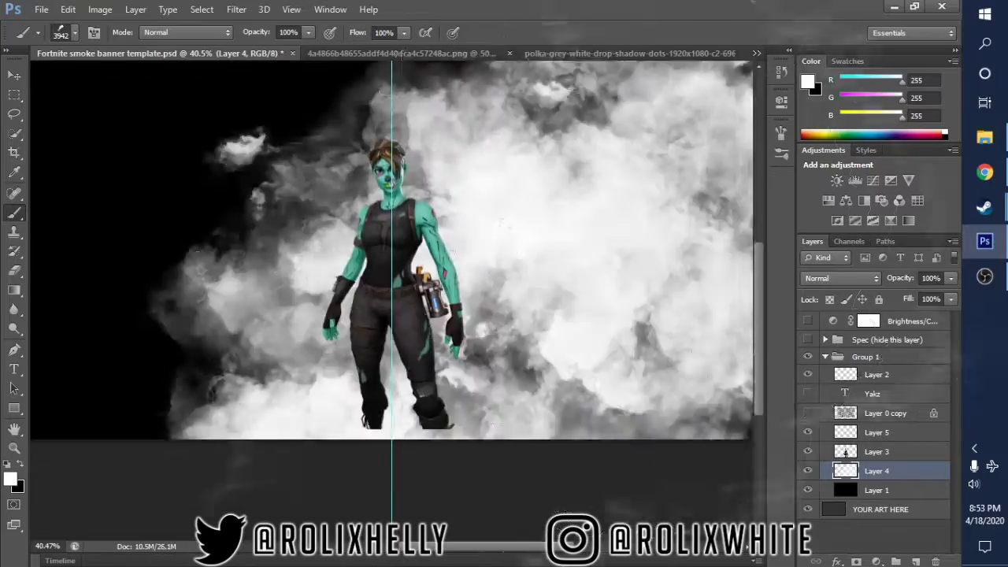
{"action": "scroll", "coordinate": [472, 315], "scroll_direction": "up", "scroll_amount": 2}
{"action": "left_click", "coordinate": [491, 289]}
- Stamp more smoke onto the left side of the banner
{"action": "key", "text": "F5"}
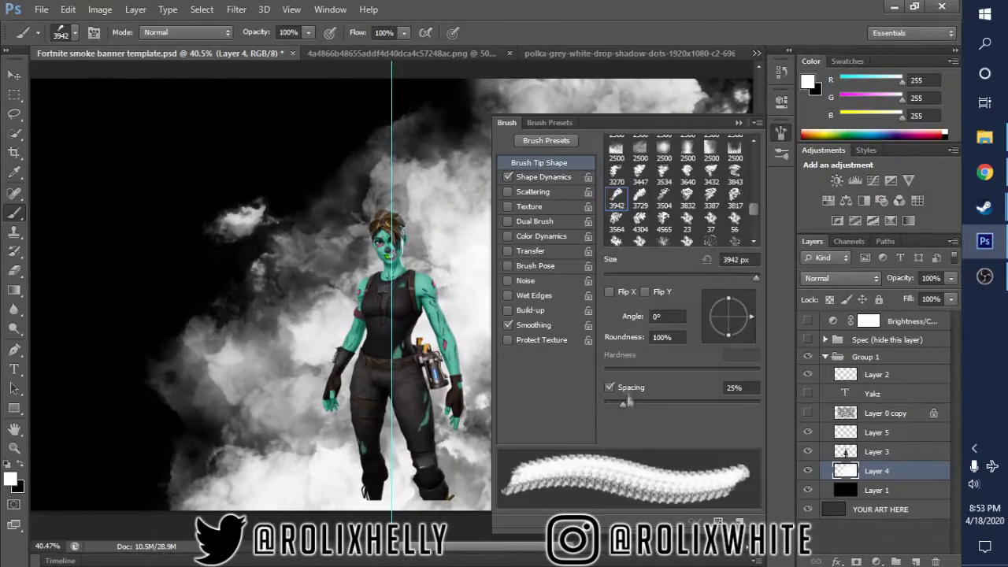
{"action": "key", "text": "F5"}
{"action": "scroll", "coordinate": [426, 394], "scroll_direction": "down", "scroll_amount": 5}
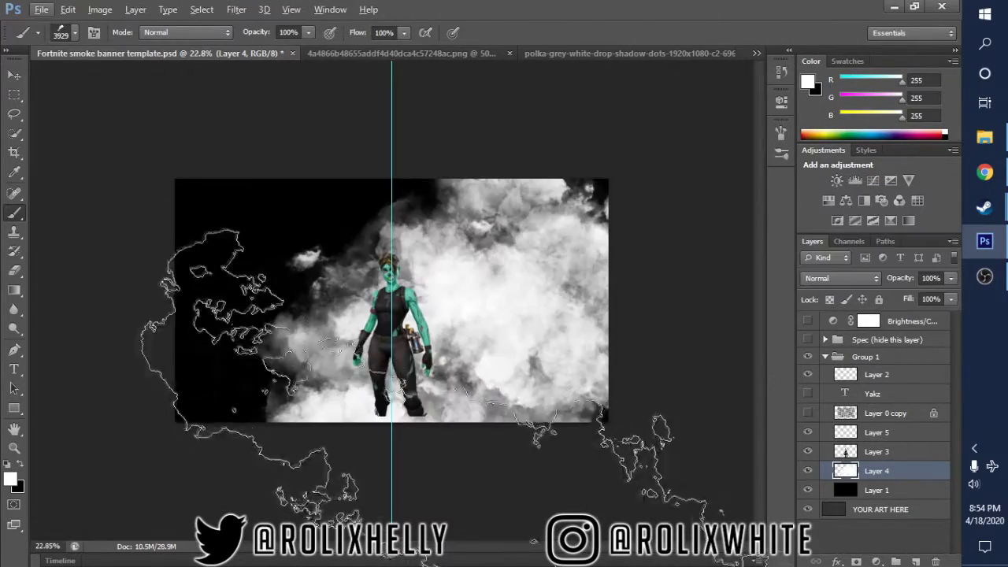
{"action": "left_click", "coordinate": [409, 386]}
- Select Layer 5, zoom in on the character, and select the character layer
{"action": "left_click", "coordinate": [876, 433]}
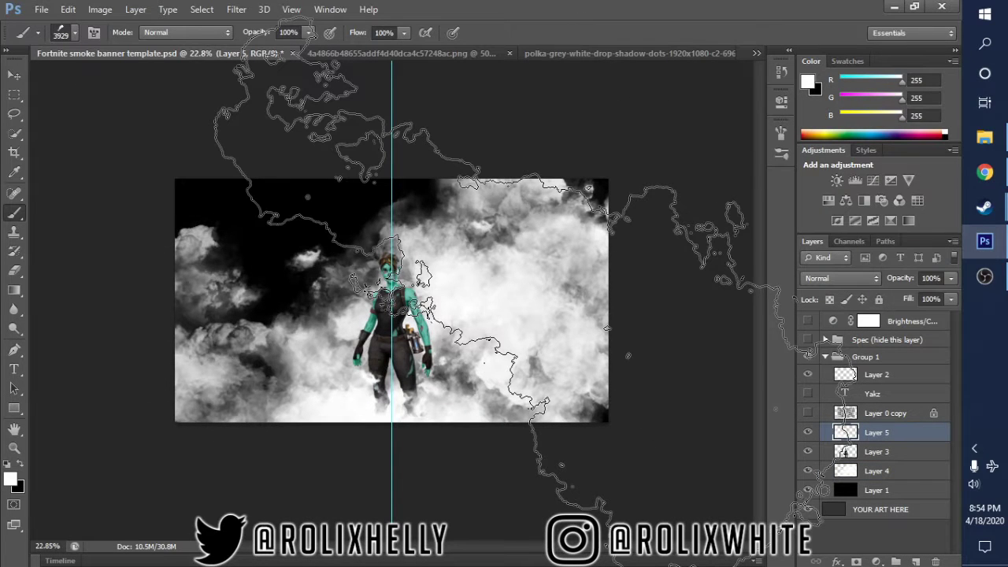
{"action": "key", "text": "z"}
{"action": "left_click_drag", "start_coordinate": [500, 295], "coordinate": [520, 296]}
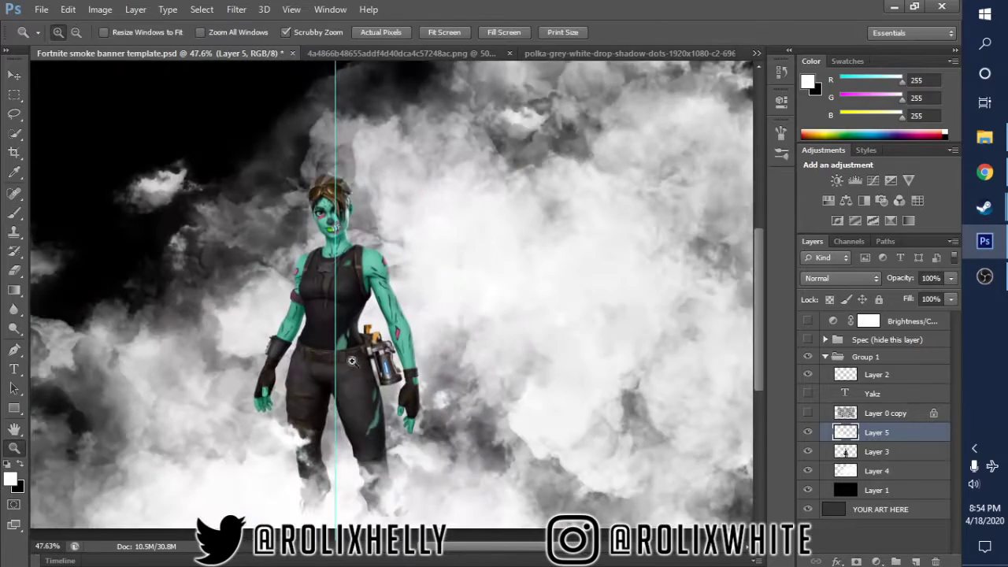
{"action": "key", "text": "v"}
{"action": "left_click", "coordinate": [876, 451]}
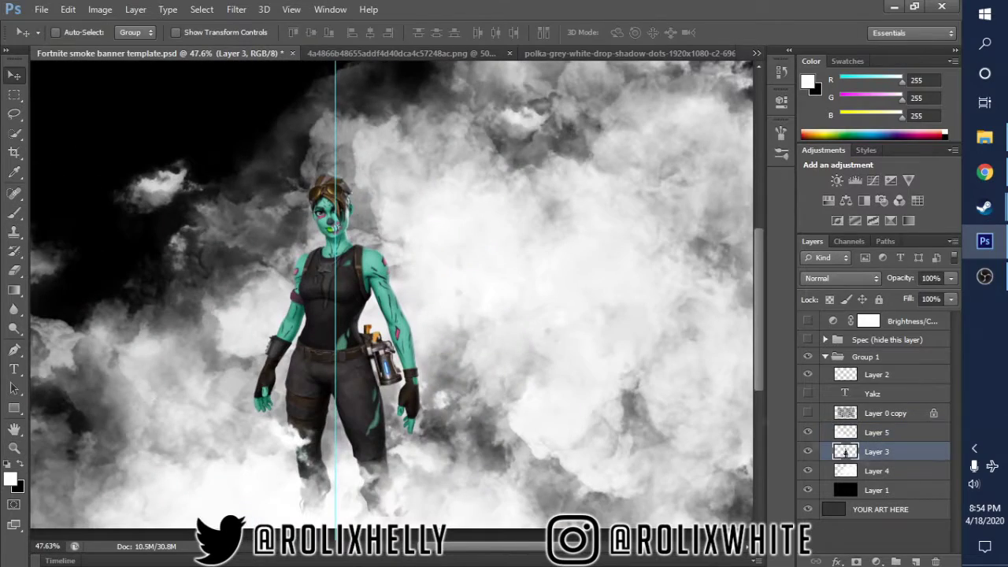
- Scale the Ghoul Trooper down to about 81% and reposition her
{"action": "left_click", "coordinate": [807, 339]}
{"action": "key", "text": "ctrl+t"}
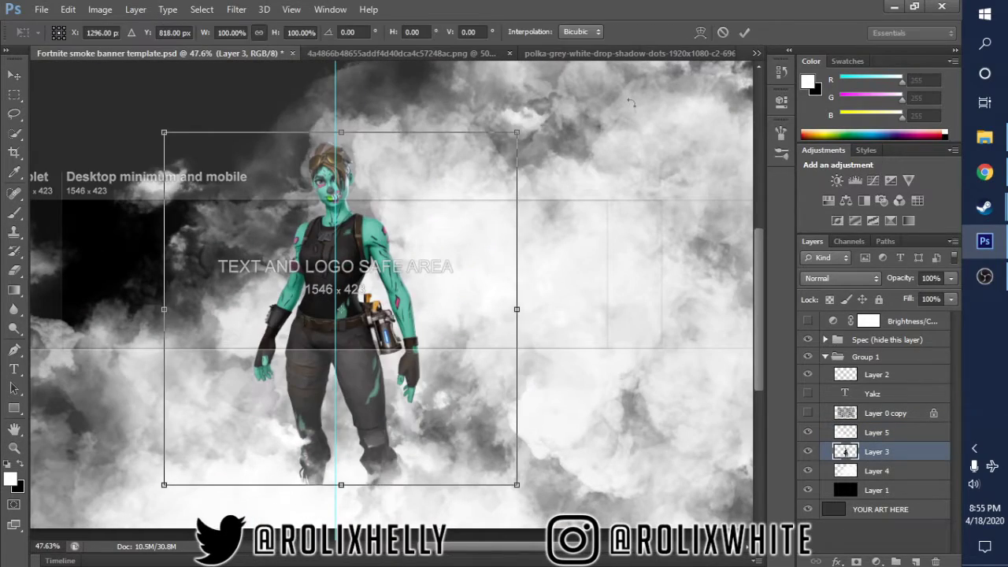
{"action": "left_click_drag", "start_coordinate": [526, 116], "coordinate": [434, 213]}
{"action": "left_click_drag", "start_coordinate": [295, 402], "coordinate": [338, 366]}
{"action": "left_click_drag", "start_coordinate": [474, 180], "coordinate": [488, 162]}
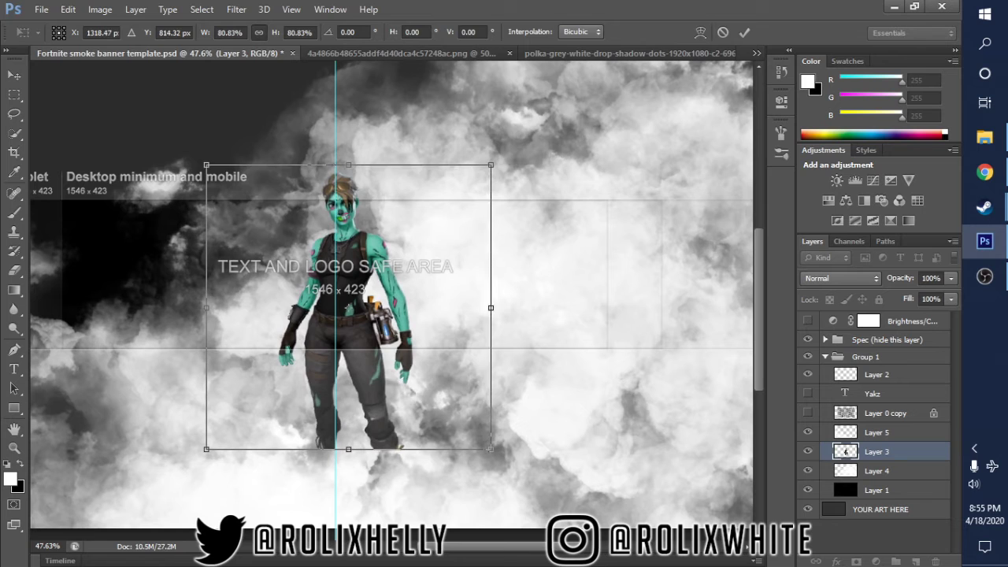
{"action": "key", "text": "Return"}
- Hide the size guide, select Layer 4, and switch to the 3843 smoke brush tip
{"action": "left_click", "coordinate": [807, 340]}
{"action": "left_click", "coordinate": [866, 471]}
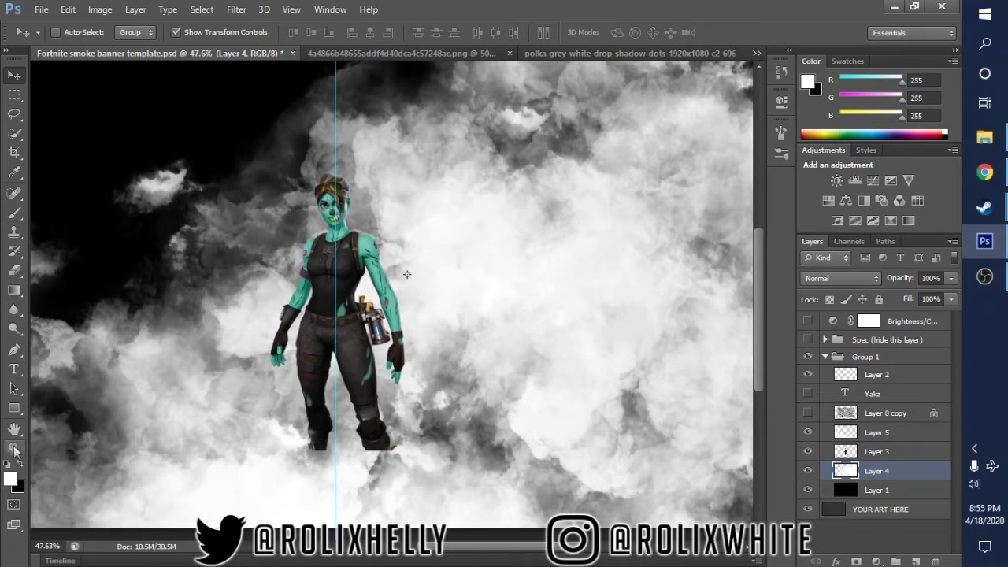
{"action": "key", "text": "z"}
{"action": "left_click_drag", "start_coordinate": [604, 395], "coordinate": [574, 395]}
{"action": "key", "text": "b"}
{"action": "key", "text": "F5"}
{"action": "left_click", "coordinate": [735, 175]}
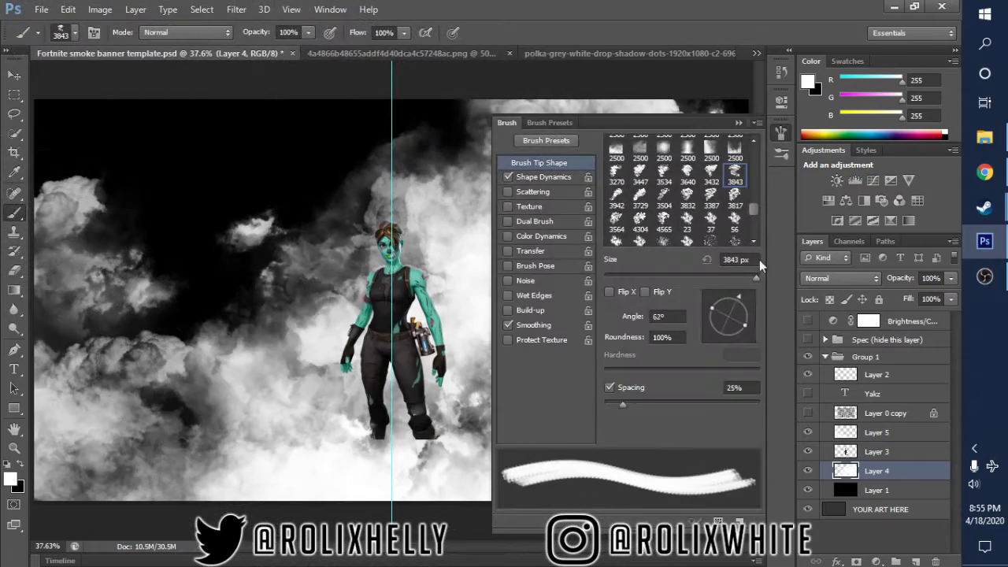
{"action": "key", "text": "F5"}
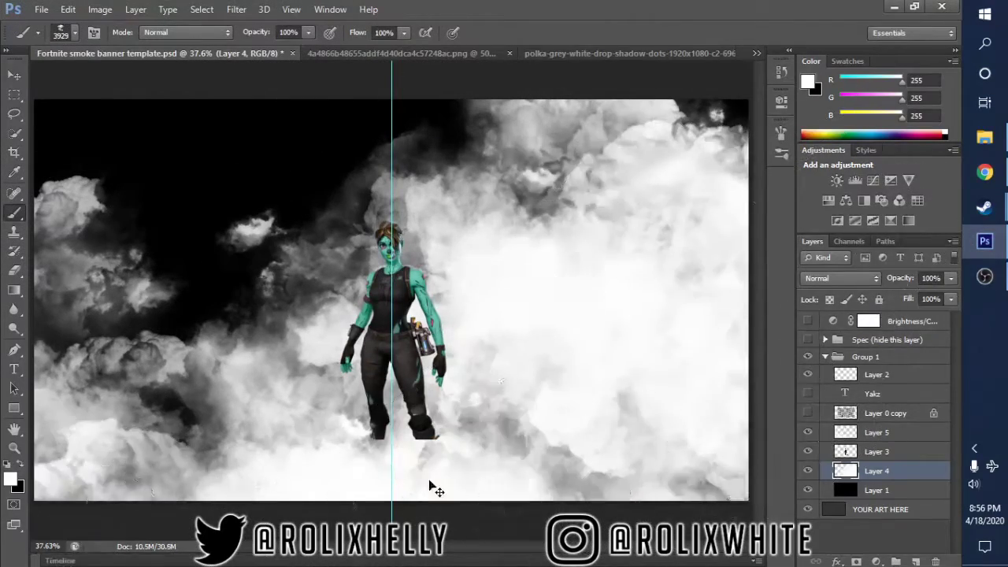
- Select Layer 5 and zoom the view to fit the banner
{"action": "left_click", "coordinate": [876, 433]}
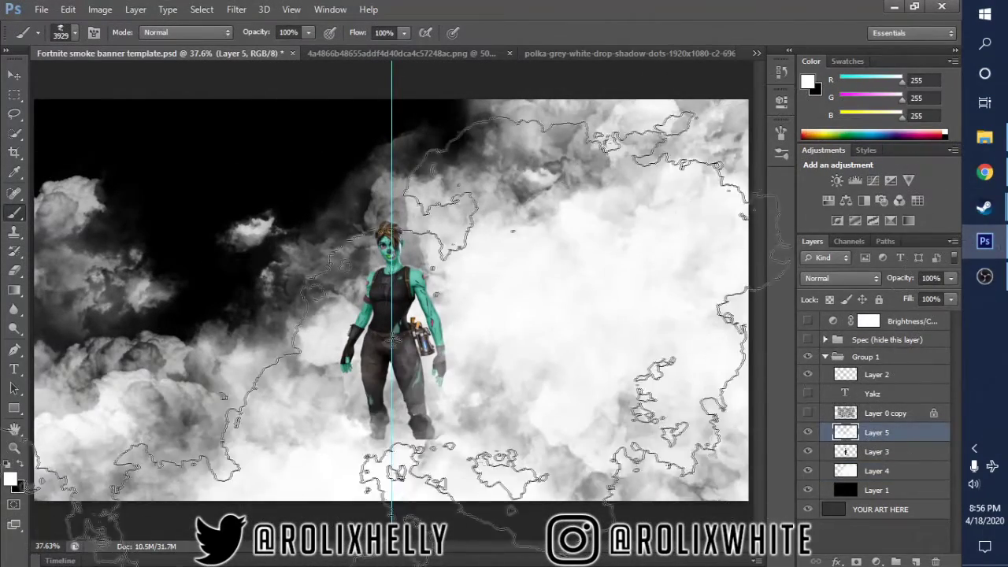
{"action": "scroll", "coordinate": [355, 457], "scroll_direction": "down", "scroll_amount": 2}
{"action": "scroll", "coordinate": [304, 488], "scroll_direction": "down", "scroll_amount": 2}
{"action": "key", "text": "z"}
{"action": "left_click_drag", "start_coordinate": [330, 299], "coordinate": [355, 263]}
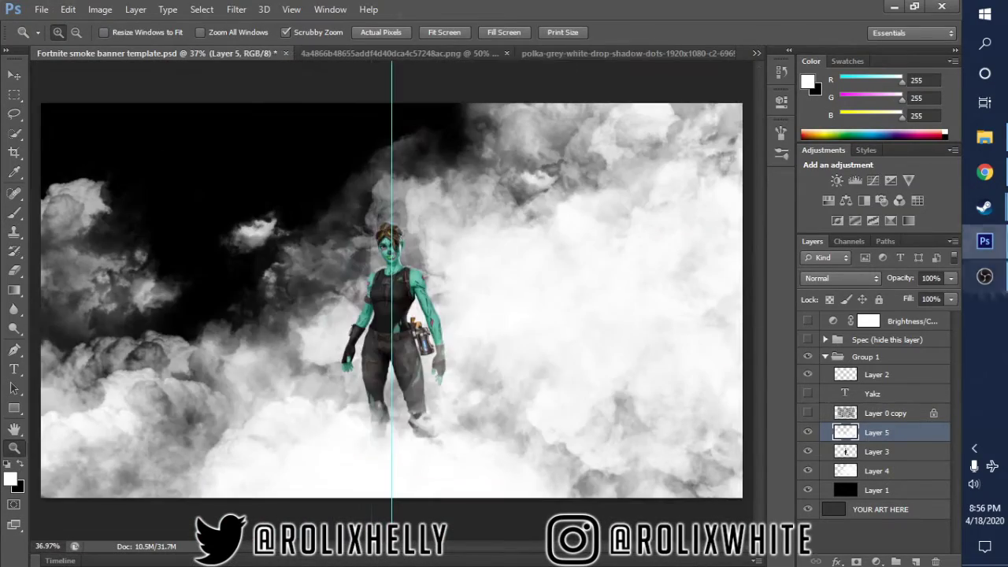
- Copy the rifle-holding Ghoul Trooper image from the browser and paste it into the banner
{"action": "key", "text": "alt+Tab"}
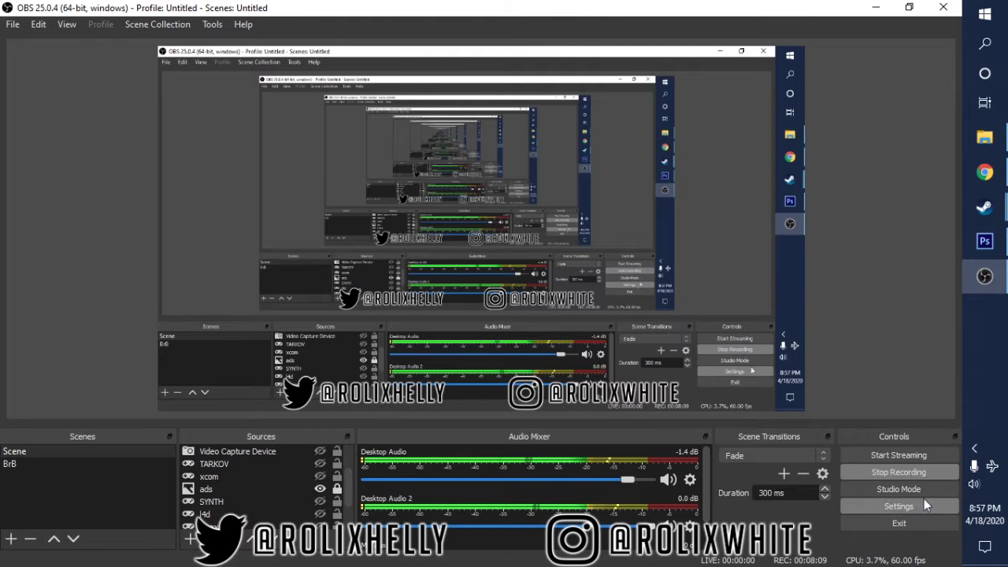
{"action": "left_click", "coordinate": [984, 173]}
{"action": "left_click", "coordinate": [331, 12]}
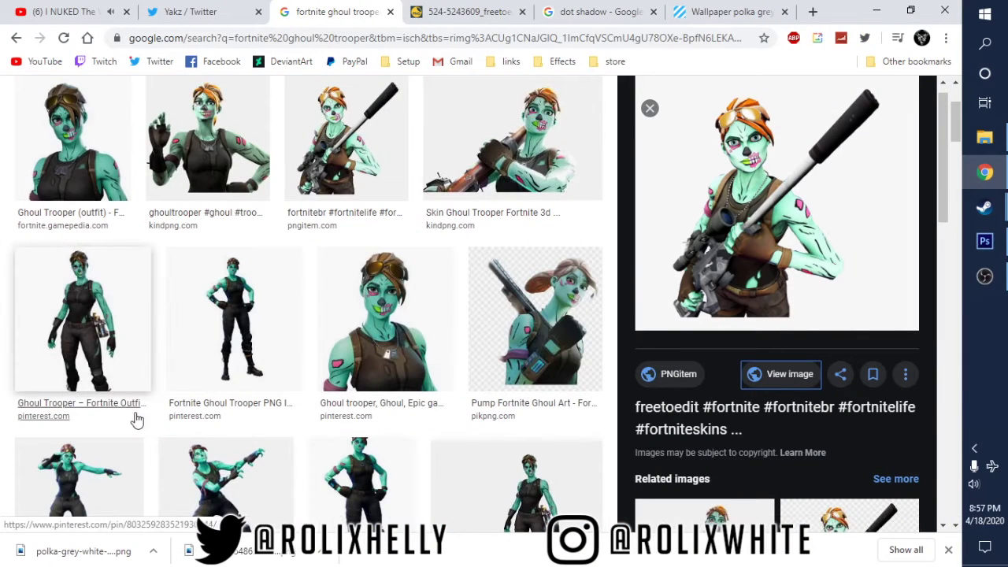
{"action": "left_click", "coordinate": [646, 299]}
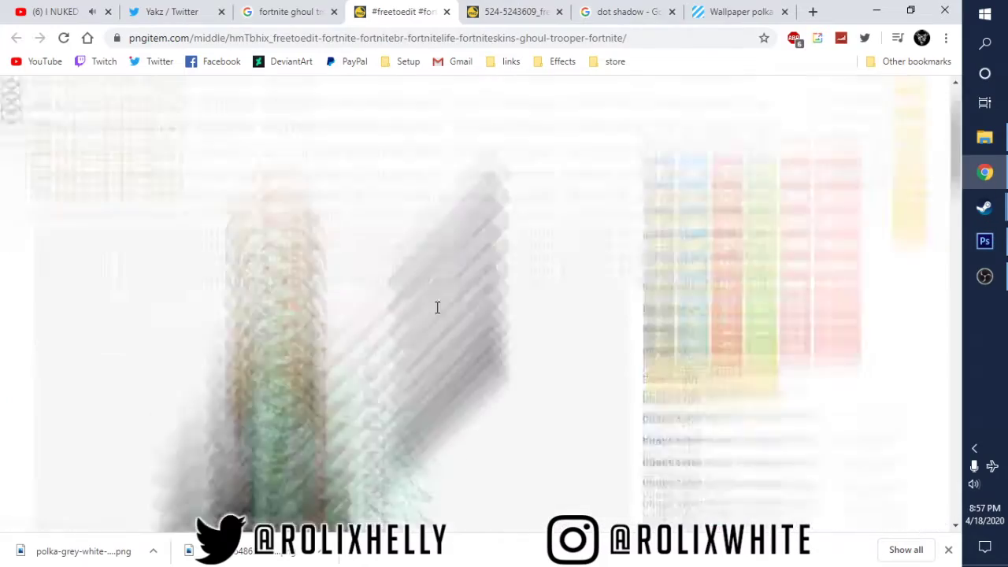
{"action": "key", "text": "ctrl+w"}
{"action": "key", "text": "alt+Tab"}
{"action": "key", "text": "ctrl+v"}
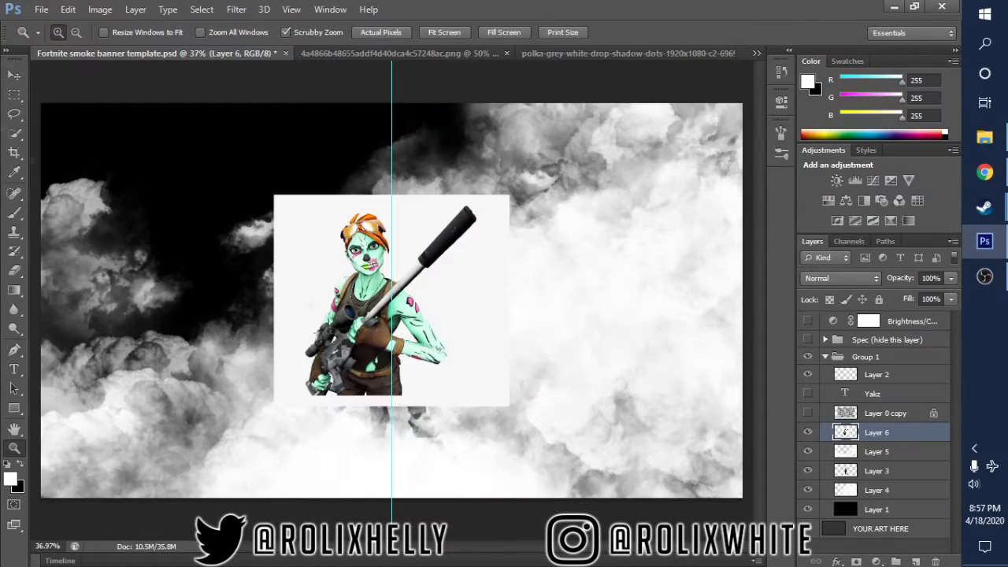
- Move the pasted trooper right and tilt it about 12°
{"action": "left_click_drag", "start_coordinate": [441, 318], "coordinate": [524, 310]}
{"action": "left_click_drag", "start_coordinate": [602, 346], "coordinate": [518, 319]}
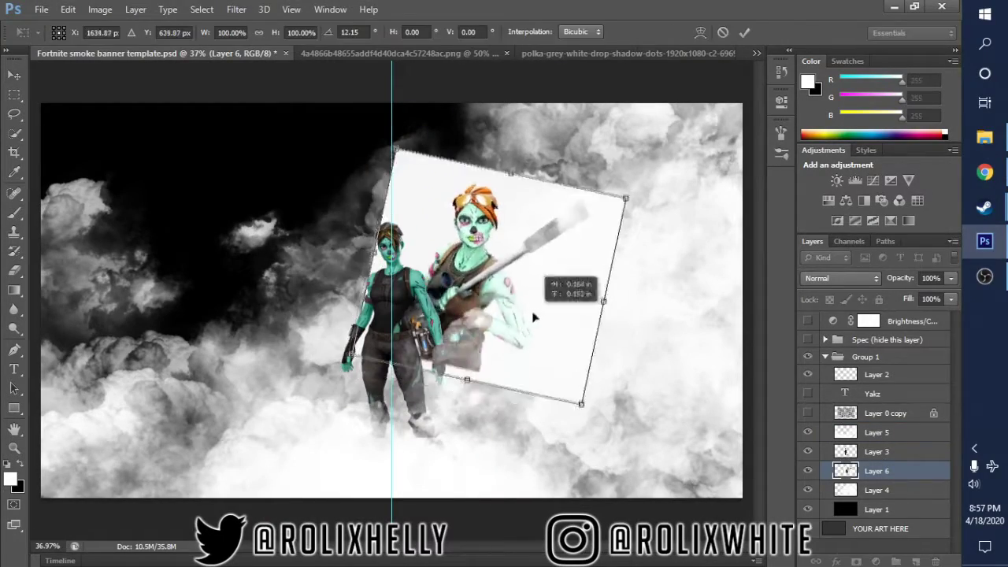
{"action": "key", "text": "Return"}
{"action": "left_click_drag", "start_coordinate": [551, 283], "coordinate": [488, 284]}
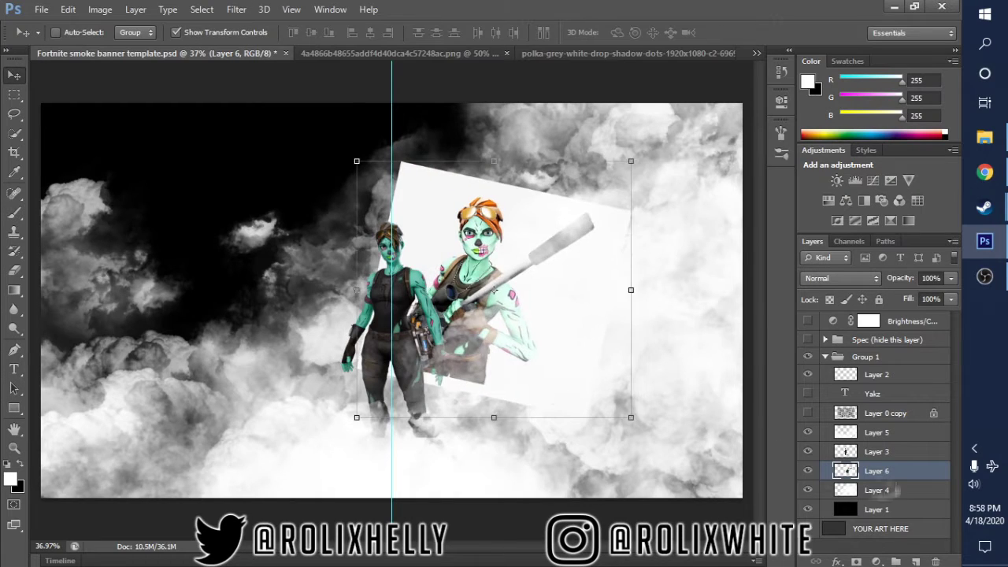
- Hide Layers 3, 4 and 5 and zoom in on the pasted trooper
{"action": "left_click", "coordinate": [807, 432]}
{"action": "left_click", "coordinate": [807, 451]}
{"action": "left_click", "coordinate": [808, 490]}
{"action": "key", "text": "z"}
{"action": "left_click", "coordinate": [593, 224]}
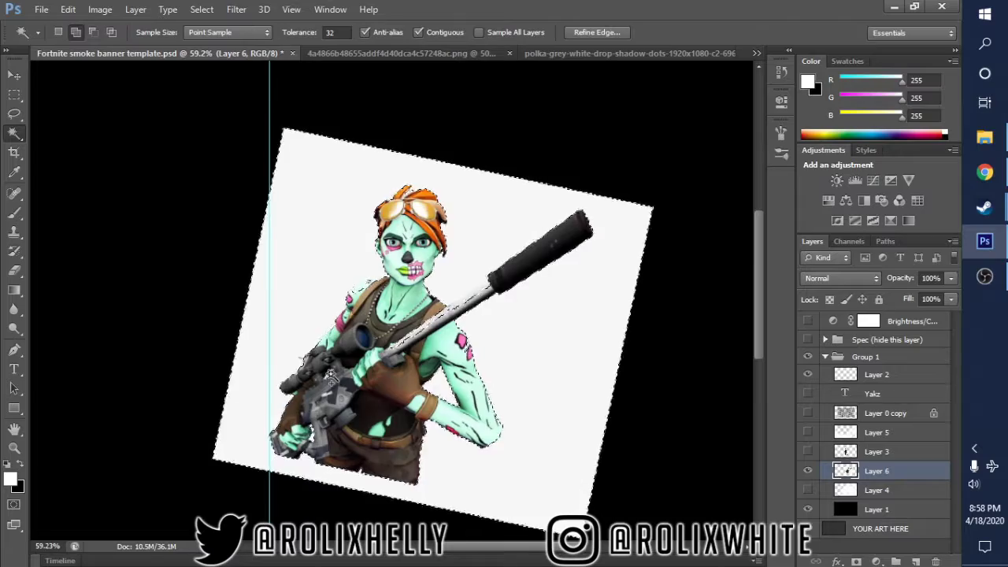
- Erase the leftover white fringe around the trooper's shoulder, face and arm
{"action": "key", "text": "Delete"}
{"action": "key", "text": "ctrl+d"}
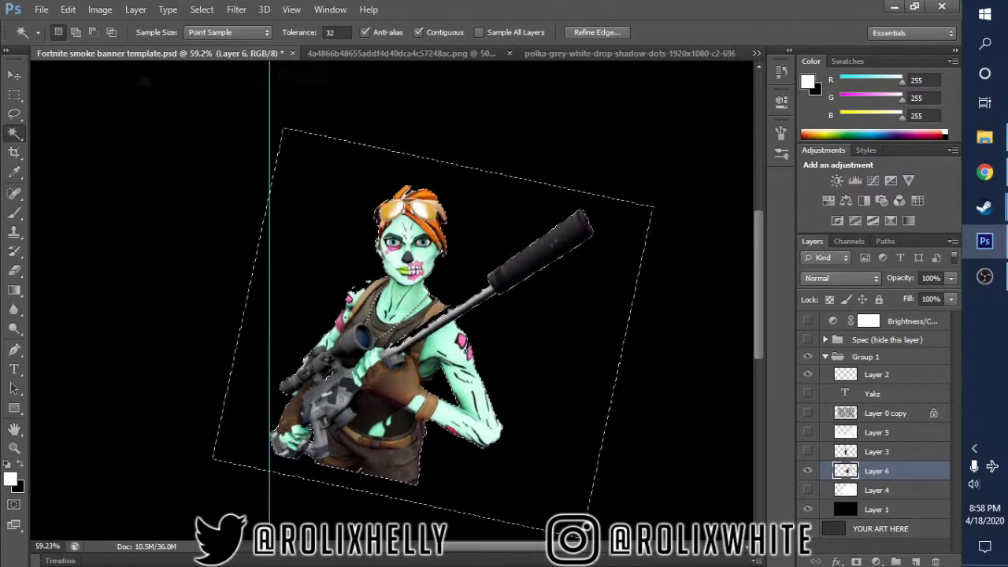
{"action": "key", "text": "ctrl+z"}
{"action": "key", "text": "e"}
{"action": "scroll", "coordinate": [370, 315], "scroll_direction": "up", "scroll_amount": 10}
{"action": "mouse_move", "coordinate": [189, 299]}
{"action": "left_mouse_down"}
{"action": "mouse_move", "coordinate": [205, 260]}
{"action": "mouse_move", "coordinate": [370, 134]}
{"action": "left_mouse_up"}
{"action": "left_click_drag", "start_coordinate": [480, 138], "coordinate": [547, 82]}
{"action": "scroll", "coordinate": [394, 157], "scroll_direction": "down", "scroll_amount": 3}
{"action": "scroll", "coordinate": [394, 157], "scroll_direction": "up", "scroll_amount": 3}
{"action": "left_click_drag", "start_coordinate": [370, 133], "coordinate": [425, 180]}
{"action": "left_click_drag", "start_coordinate": [504, 362], "coordinate": [472, 465]}
{"action": "scroll", "coordinate": [433, 236], "scroll_direction": "down", "scroll_amount": 10}
{"action": "scroll", "coordinate": [436, 147], "scroll_direction": "up", "scroll_amount": 2}
{"action": "scroll", "coordinate": [436, 148], "scroll_direction": "up", "scroll_amount": 8}
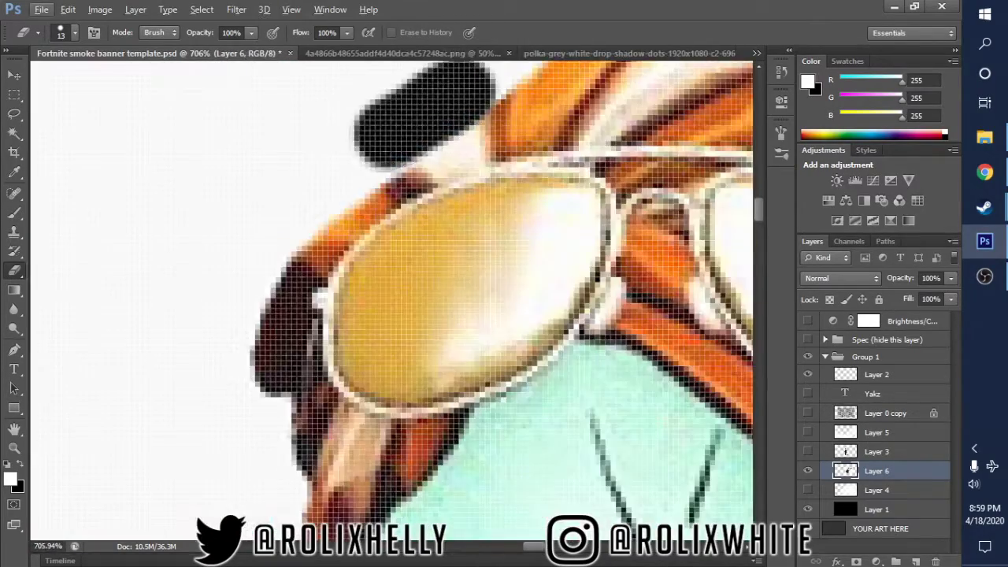
{"action": "scroll", "coordinate": [436, 147], "scroll_direction": "down", "scroll_amount": 4}
{"action": "scroll", "coordinate": [353, 207], "scroll_direction": "down", "scroll_amount": 5}
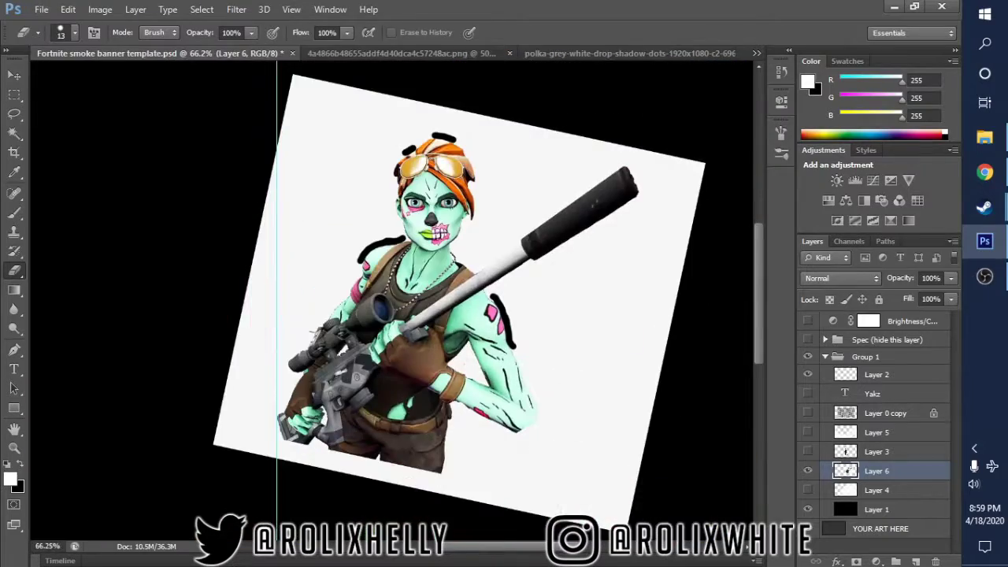
- Erase the white fringe along the top edge of the gun
{"action": "key", "text": "w"}
{"action": "scroll", "coordinate": [503, 266], "scroll_direction": "up", "scroll_amount": 5}
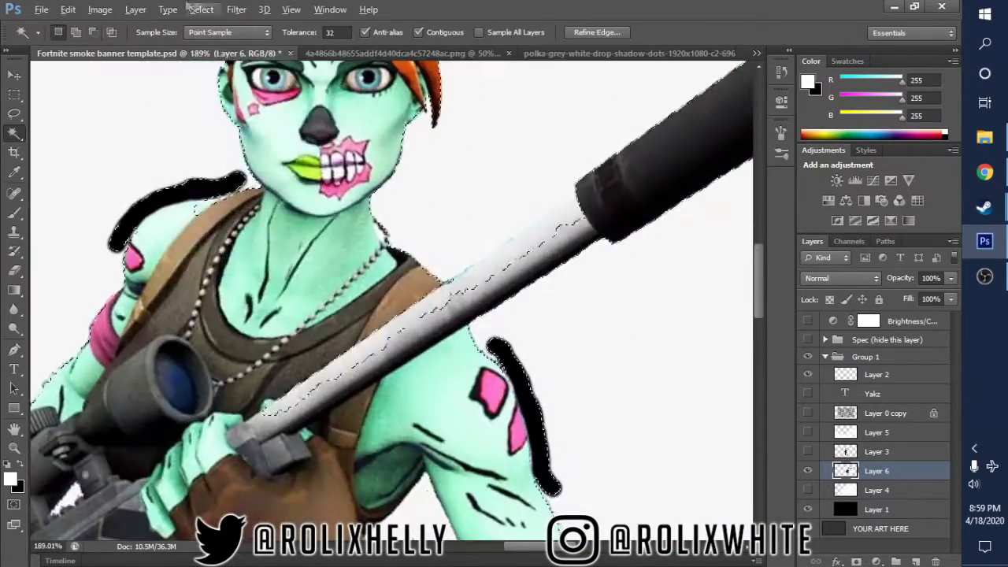
{"action": "scroll", "coordinate": [494, 240], "scroll_direction": "up", "scroll_amount": 5}
{"action": "mouse_move", "coordinate": [360, 349]}
{"action": "left_mouse_down"}
{"action": "mouse_move", "coordinate": [518, 265]}
{"action": "mouse_move", "coordinate": [538, 267]}
{"action": "left_mouse_up"}
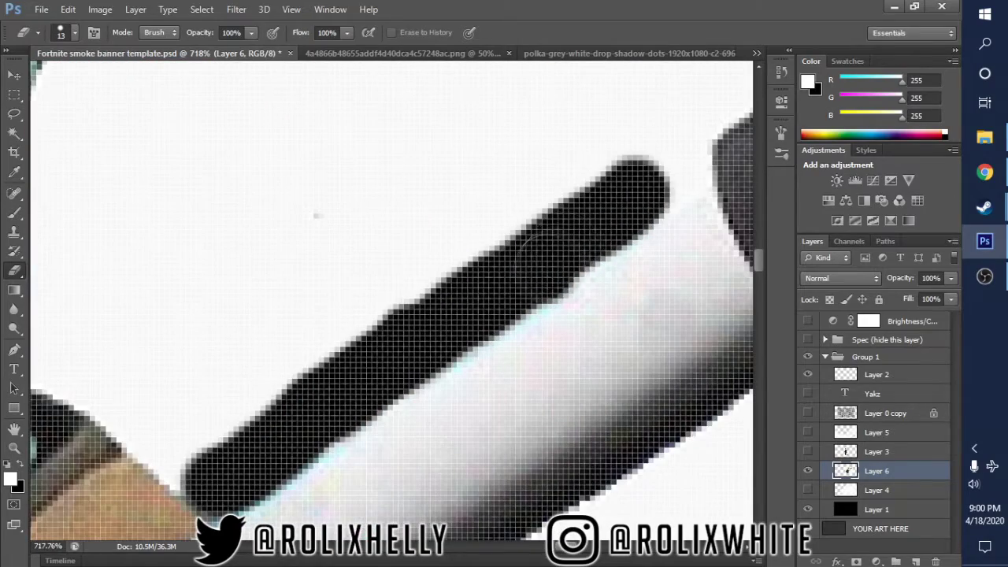
{"action": "scroll", "coordinate": [315, 215], "scroll_direction": "down", "scroll_amount": 5}
{"action": "scroll", "coordinate": [191, 203], "scroll_direction": "down", "scroll_amount": 5}
{"action": "key", "text": "w"}
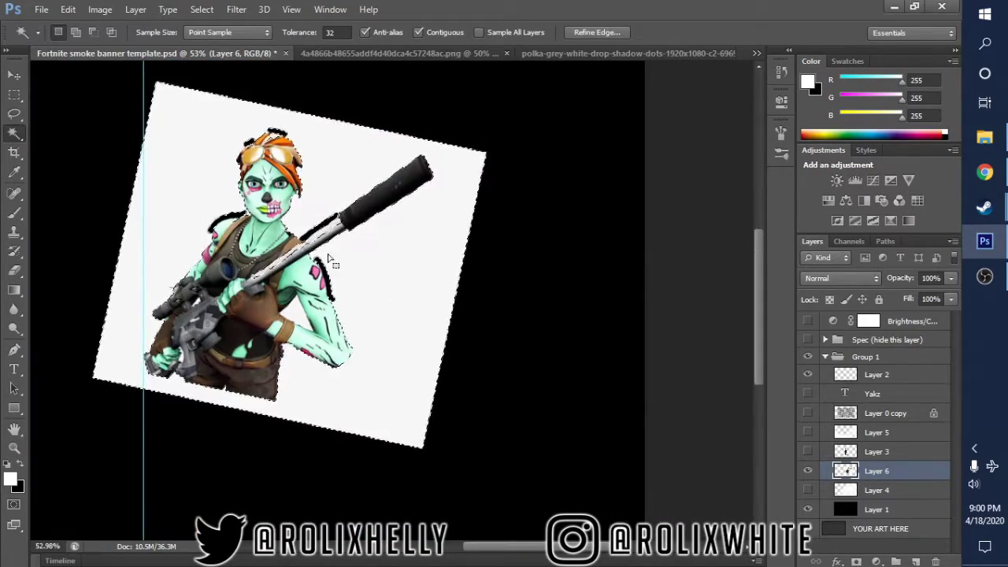
{"action": "scroll", "coordinate": [248, 217], "scroll_direction": "up", "scroll_amount": 8}
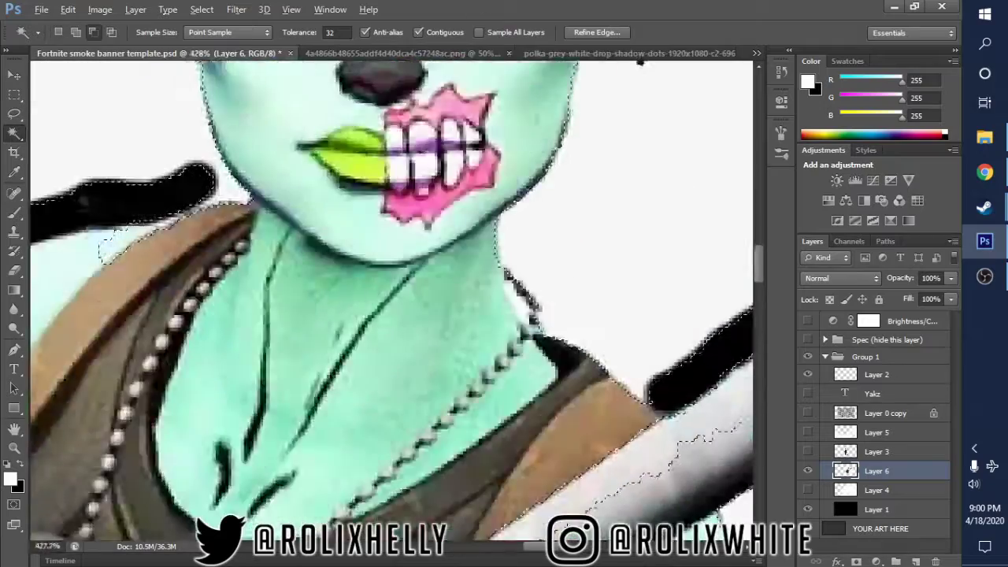
{"action": "scroll", "coordinate": [248, 218], "scroll_direction": "up", "scroll_amount": 3}
{"action": "key", "text": "e"}
{"action": "scroll", "coordinate": [198, 256], "scroll_direction": "down", "scroll_amount": 4}
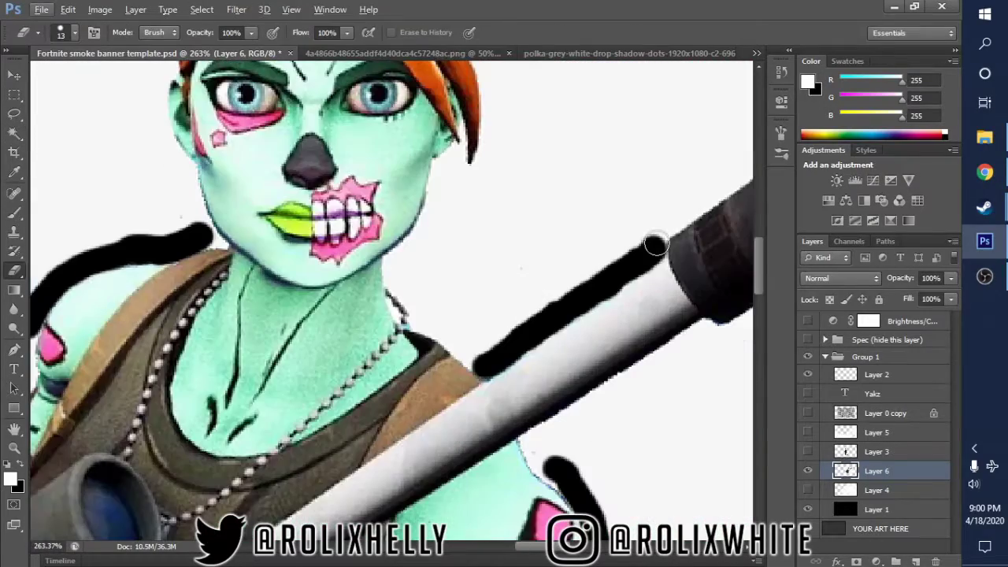
{"action": "scroll", "coordinate": [483, 367], "scroll_direction": "down", "scroll_amount": 4}
- Magic Wand the remaining white background, delete it, and deselect
{"action": "key", "text": "w"}
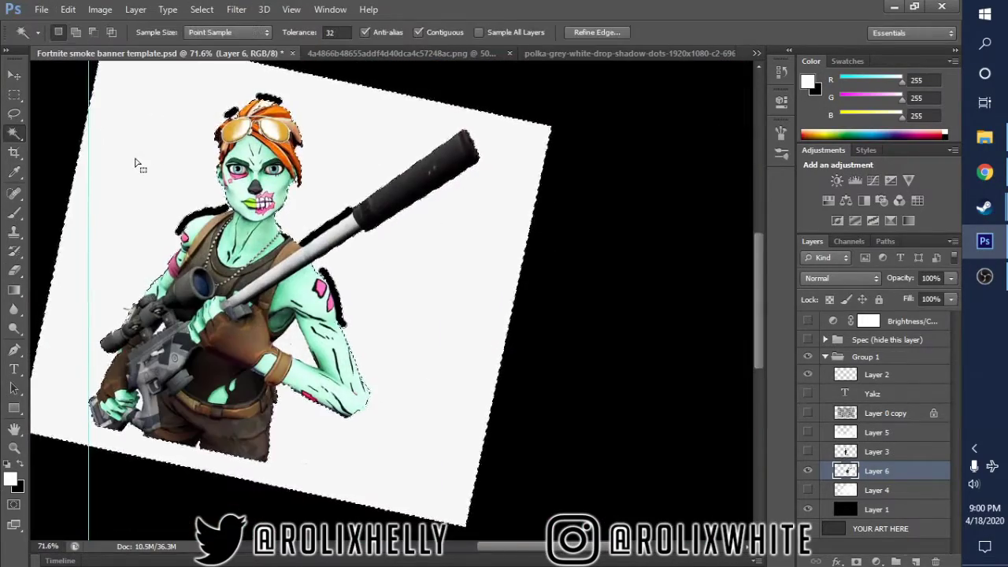
{"action": "left_click", "coordinate": [135, 164]}
{"action": "key", "text": "Delete"}
{"action": "key", "text": "ctrl+d"}
{"action": "key", "text": "z"}
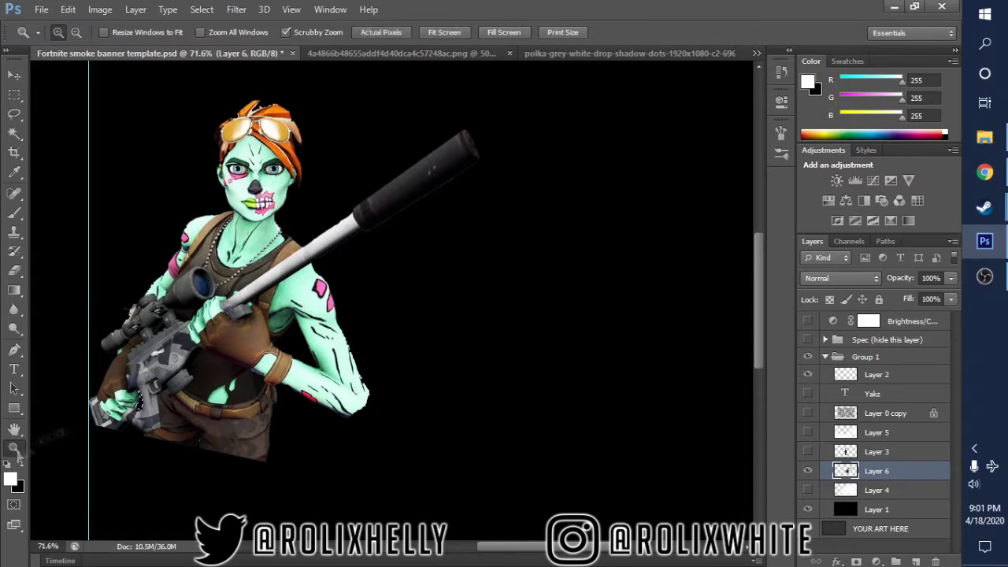
{"action": "scroll", "coordinate": [426, 325], "scroll_direction": "down", "scroll_amount": 3}
{"action": "scroll", "coordinate": [387, 299], "scroll_direction": "up", "scroll_amount": 1}
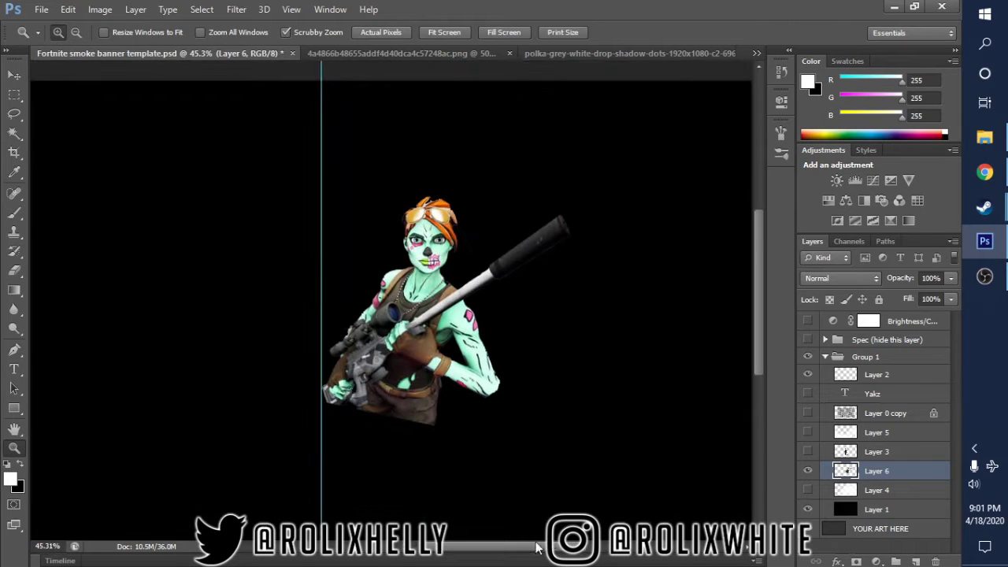
- Duplicate the trooper layer, group it as Group 2, and move the halftone layer inside
{"action": "key", "text": "ctrl+j"}
{"action": "key", "text": "ctrl+g"}
{"action": "left_click_drag", "start_coordinate": [883, 417], "coordinate": [882, 518]}
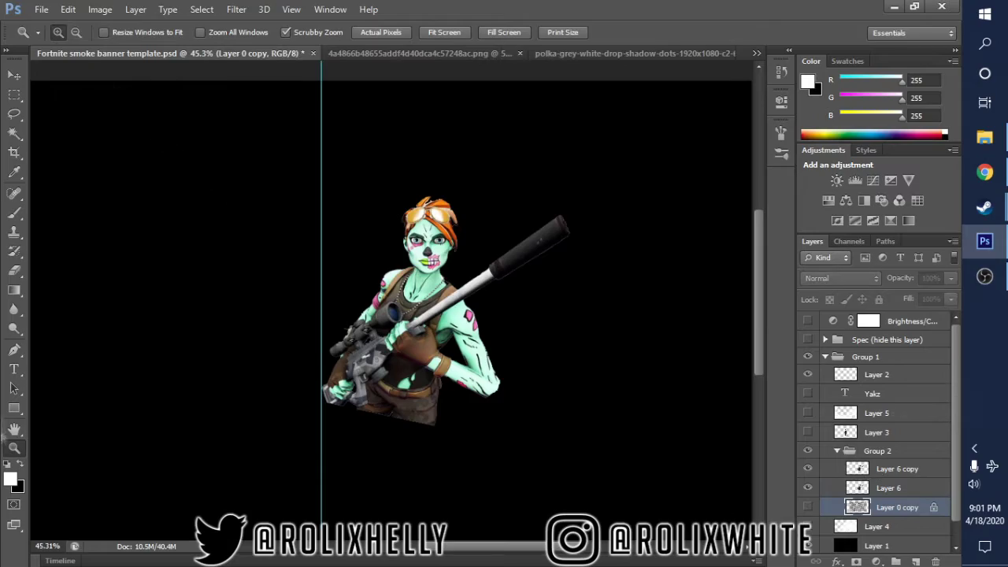
- Clip the trooper copy onto the halftone layer and hide the original trooper layer
{"action": "left_click", "coordinate": [807, 507]}
{"action": "key", "text": "v"}
{"action": "left_click", "coordinate": [807, 487]}
{"action": "right_click", "coordinate": [897, 469]}
{"action": "left_click", "coordinate": [719, 173]}
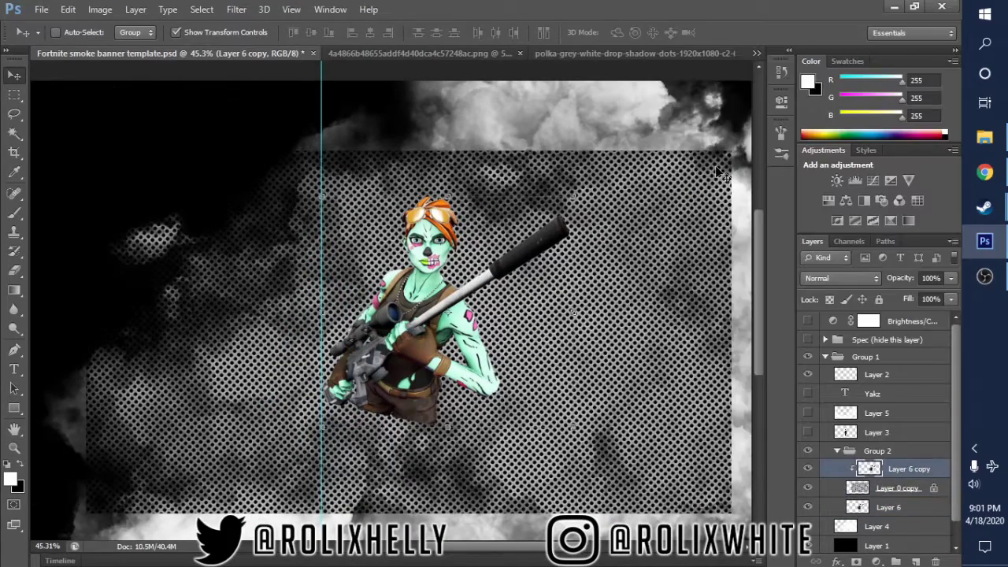
{"action": "left_click", "coordinate": [807, 507]}
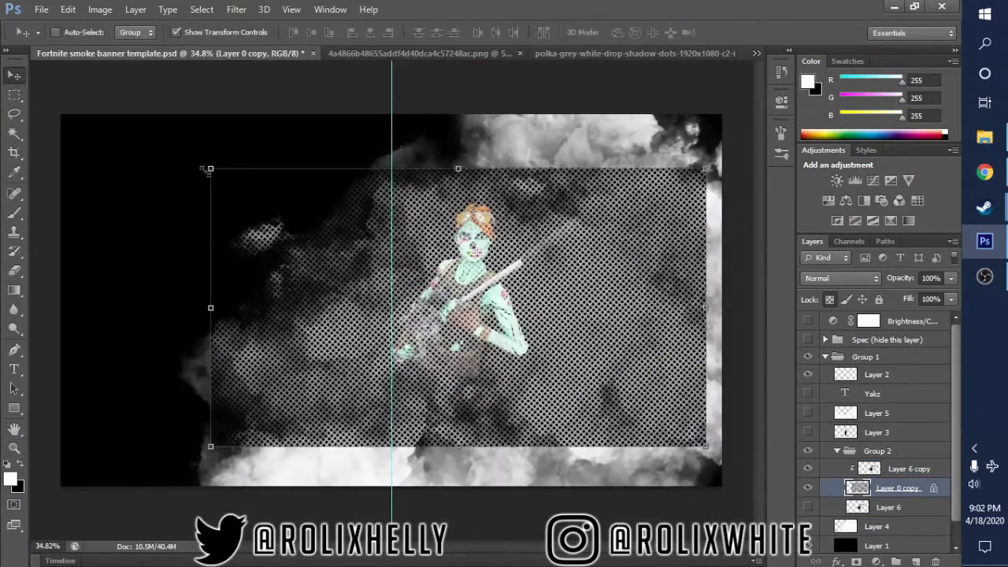
- Shrink and raise the halftone pattern, then copy the halftone trooper to new Layer 7
{"action": "mouse_move", "coordinate": [210, 168]}
{"action": "left_mouse_down"}
{"action": "mouse_move", "coordinate": [447, 293]}
{"action": "mouse_move", "coordinate": [337, 219]}
{"action": "left_mouse_up"}
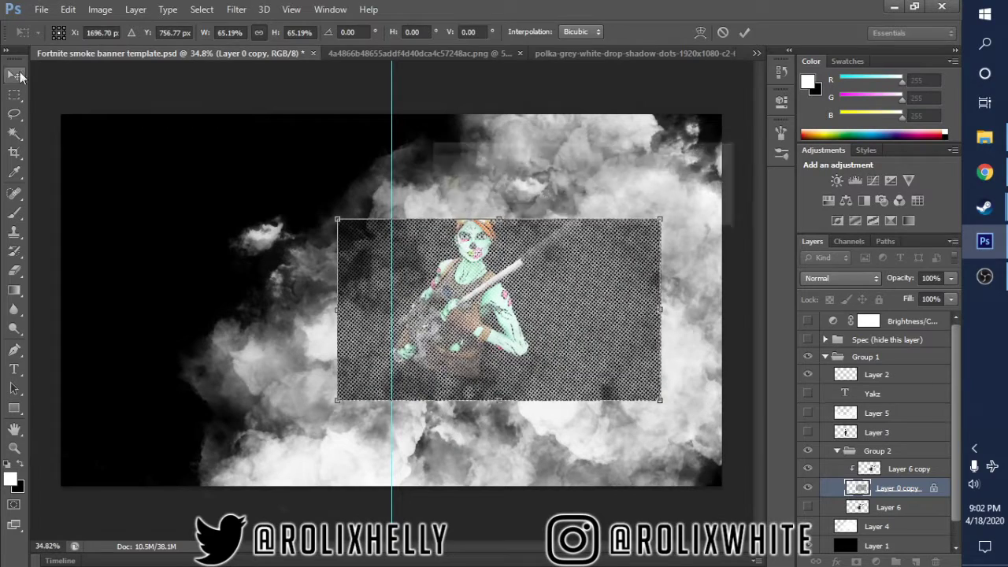
{"action": "key", "text": "Return"}
{"action": "left_click", "coordinate": [237, 9]}
{"action": "left_click_drag", "start_coordinate": [579, 342], "coordinate": [579, 324]}
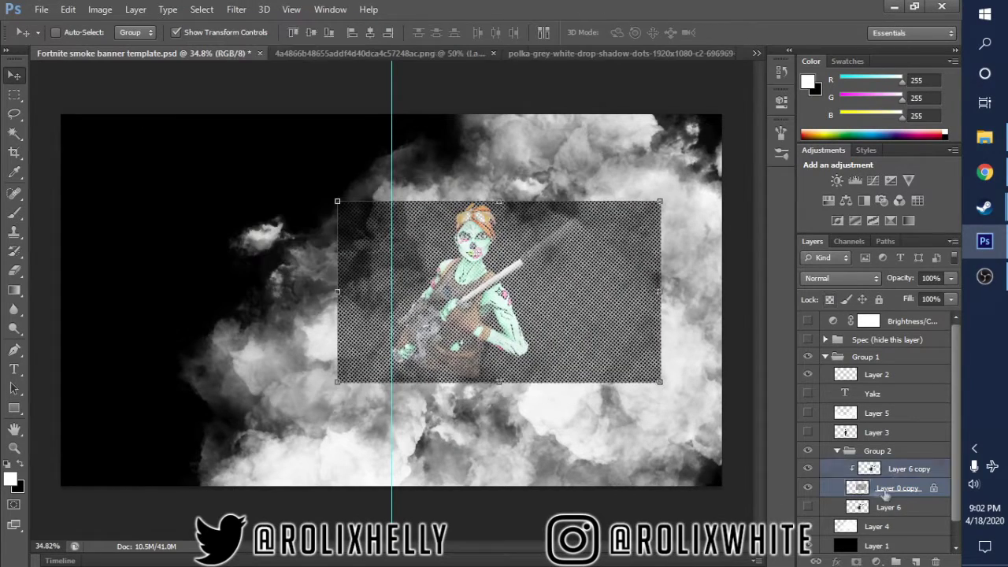
{"action": "key", "text": "ctrl+j"}
{"action": "left_click", "coordinate": [805, 506]}
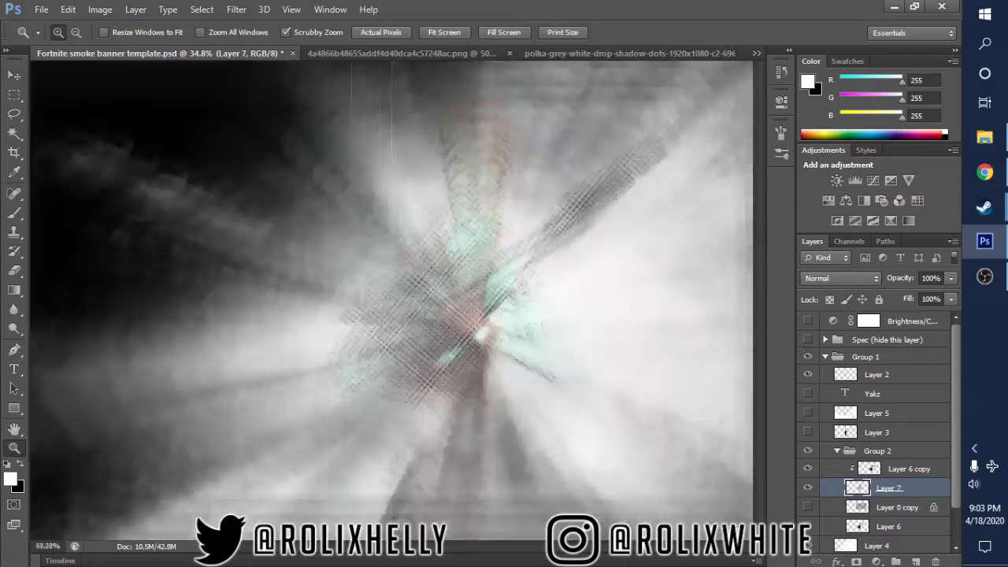
{"action": "left_click_drag", "start_coordinate": [473, 299], "coordinate": [512, 294]}
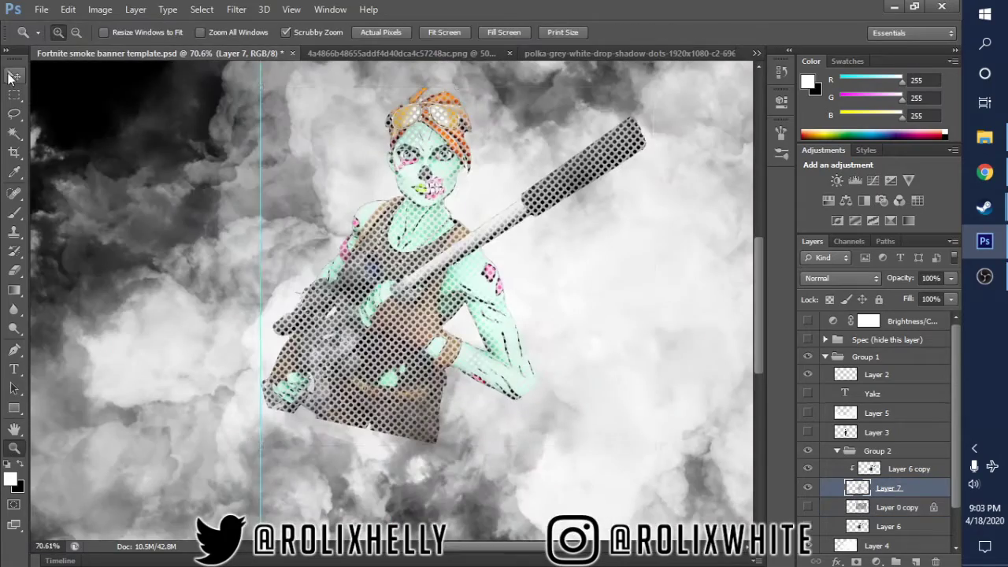
- Delete Layer 7, re-show the halftone rectangle layer and scale it down
{"action": "right_click", "coordinate": [888, 487]}
{"action": "left_click", "coordinate": [675, 79]}
{"action": "left_click", "coordinate": [808, 488]}
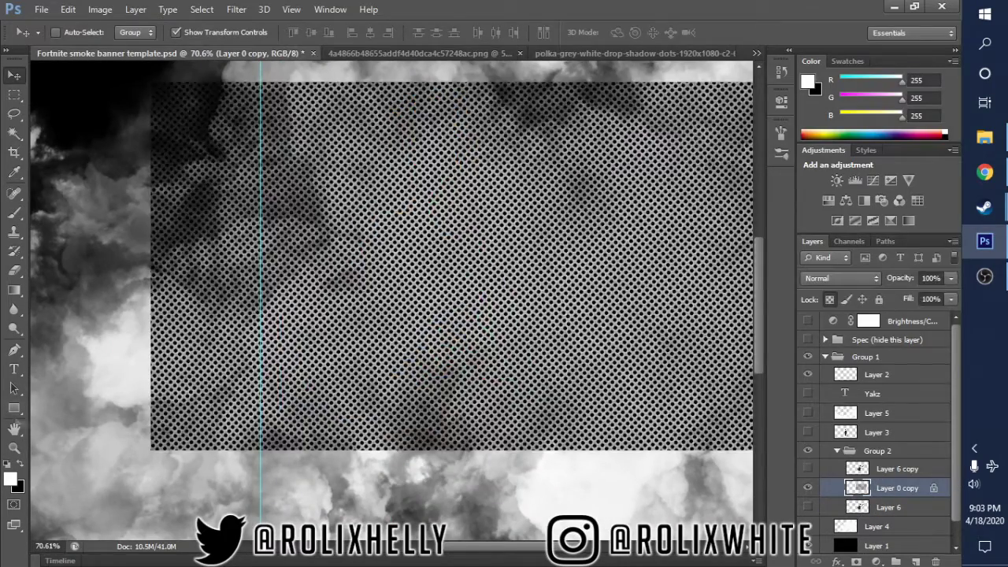
{"action": "key", "text": "ctrl+0"}
{"action": "key", "text": "ctrl+t"}
{"action": "left_click_drag", "start_coordinate": [337, 198], "coordinate": [457, 268]}
{"action": "key", "text": "Return"}
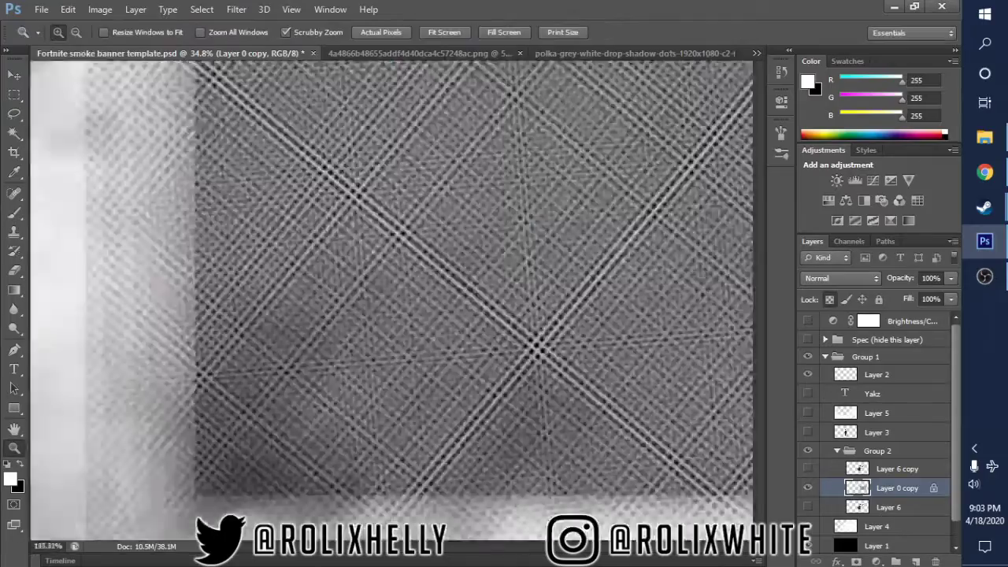
{"action": "scroll", "coordinate": [562, 292], "scroll_direction": "up", "scroll_amount": 2}
- Duplicate the halftone layer and shift the copy left so its dots align with the original
{"action": "key", "text": "ctrl+j"}
{"action": "left_click_drag", "start_coordinate": [693, 360], "coordinate": [372, 354]}
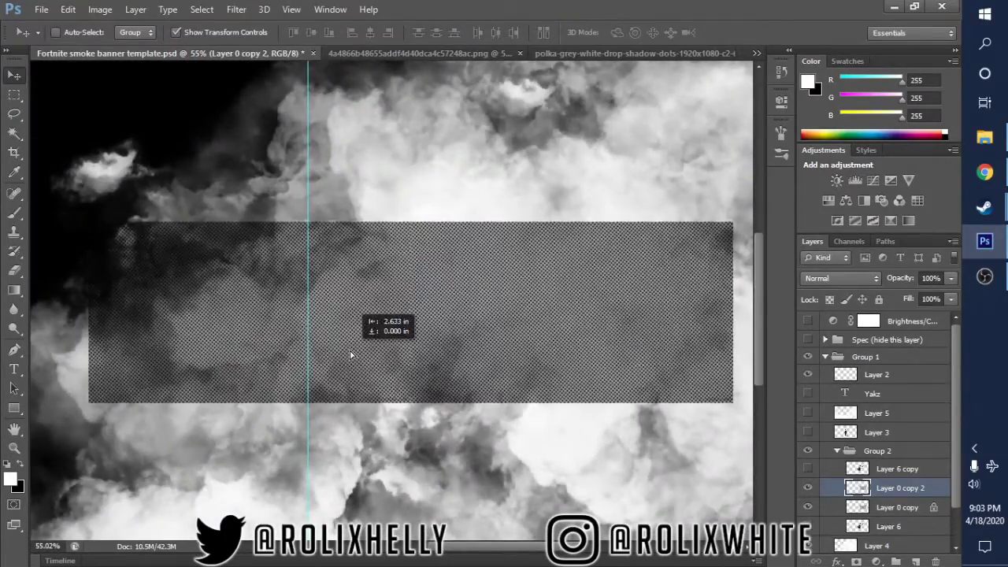
{"action": "scroll", "coordinate": [371, 354], "scroll_direction": "up", "scroll_amount": 5}
{"action": "scroll", "coordinate": [463, 266], "scroll_direction": "up", "scroll_amount": 4}
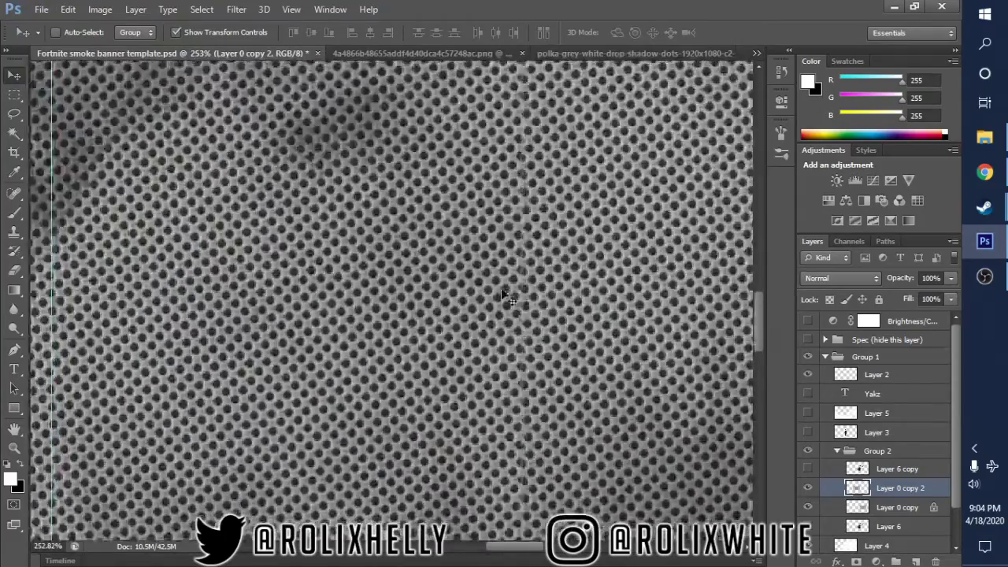
{"action": "left_click_drag", "start_coordinate": [502, 294], "coordinate": [503, 295]}
{"action": "scroll", "coordinate": [503, 295], "scroll_direction": "down", "scroll_amount": 1}
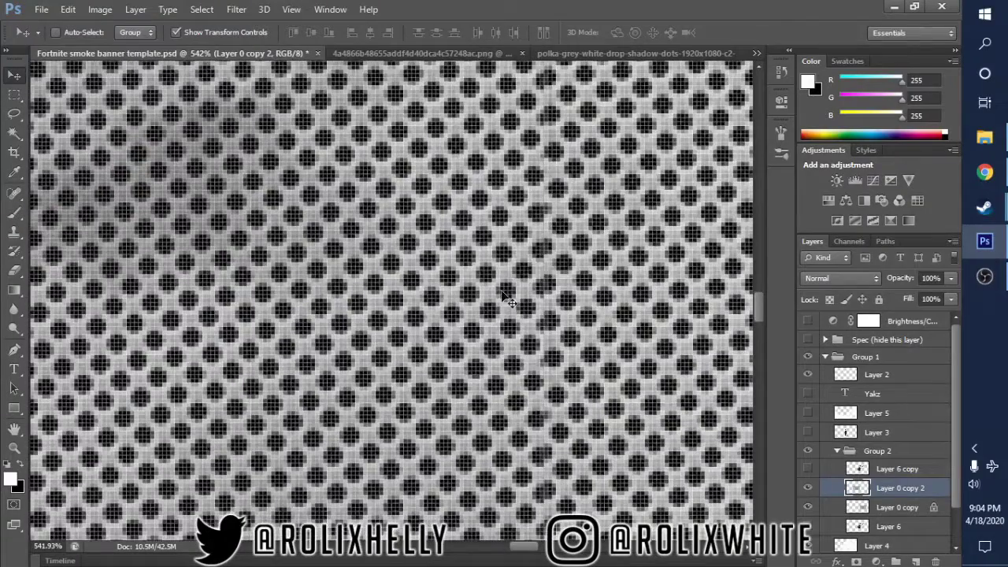
{"action": "scroll", "coordinate": [533, 285], "scroll_direction": "up", "scroll_amount": 3}
{"action": "scroll", "coordinate": [533, 289], "scroll_direction": "up", "scroll_amount": 2}
{"action": "left_click_drag", "start_coordinate": [498, 262], "coordinate": [514, 258]}
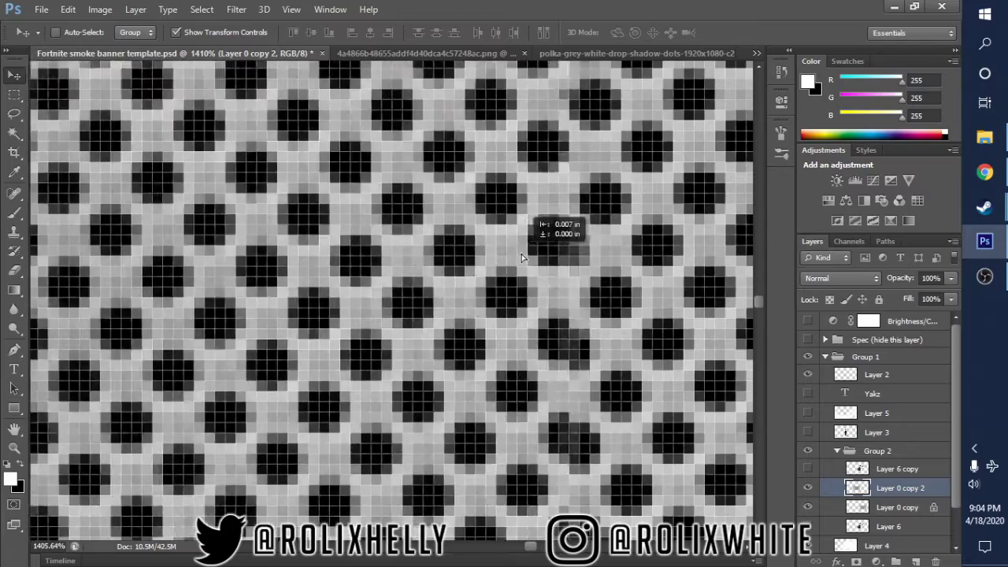
{"action": "scroll", "coordinate": [522, 258], "scroll_direction": "up", "scroll_amount": 3}
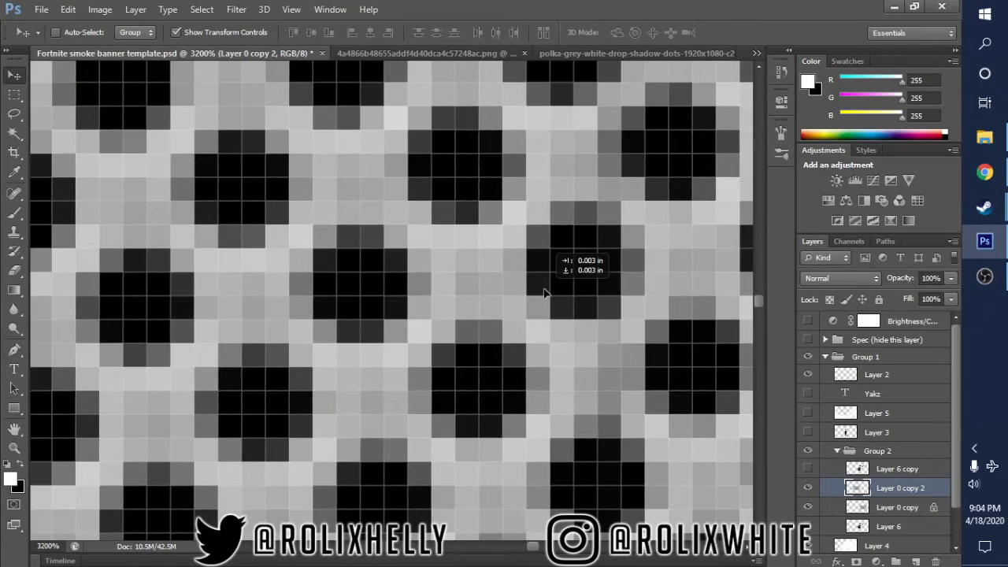
{"action": "scroll", "coordinate": [545, 287], "scroll_direction": "down", "scroll_amount": 5}
{"action": "scroll", "coordinate": [545, 287], "scroll_direction": "down", "scroll_amount": 8}
{"action": "scroll", "coordinate": [545, 288], "scroll_direction": "down", "scroll_amount": 5}
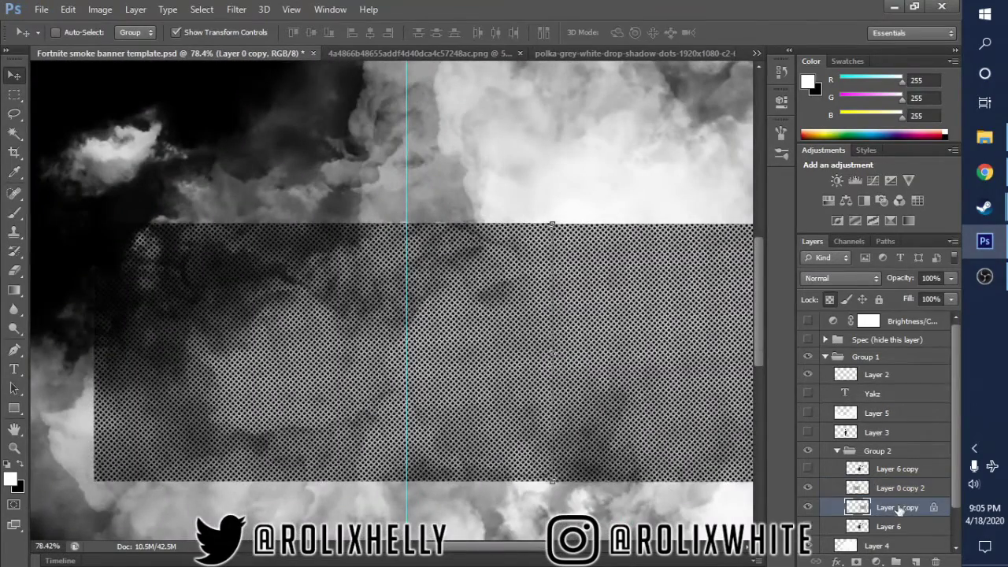
- Add another halftone copy moved up to cover the top and merge it down
{"action": "key", "text": "ctrl+j"}
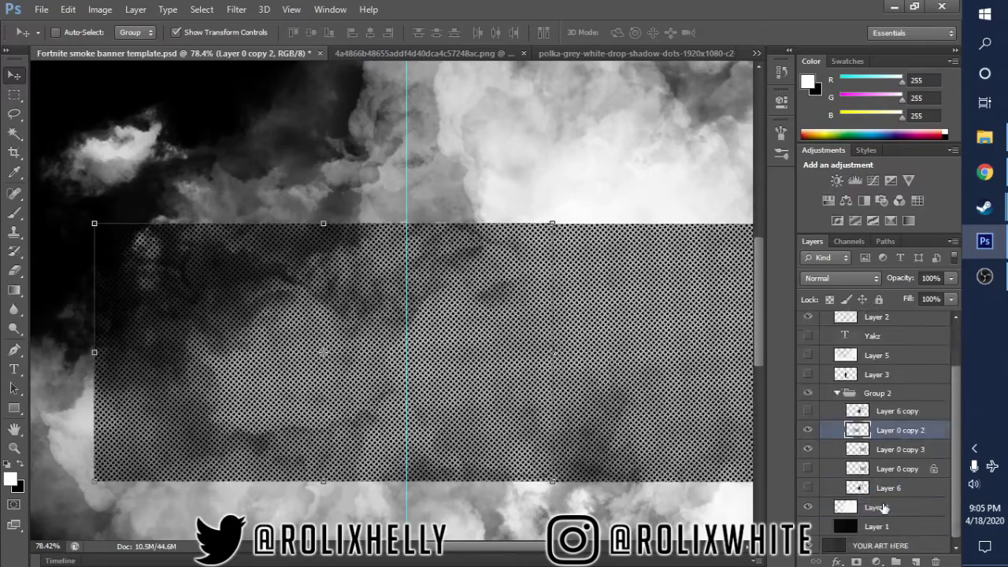
{"action": "right_click", "coordinate": [892, 508]}
{"action": "key", "text": "Escape"}
{"action": "left_click_drag", "start_coordinate": [591, 271], "coordinate": [590, 142]}
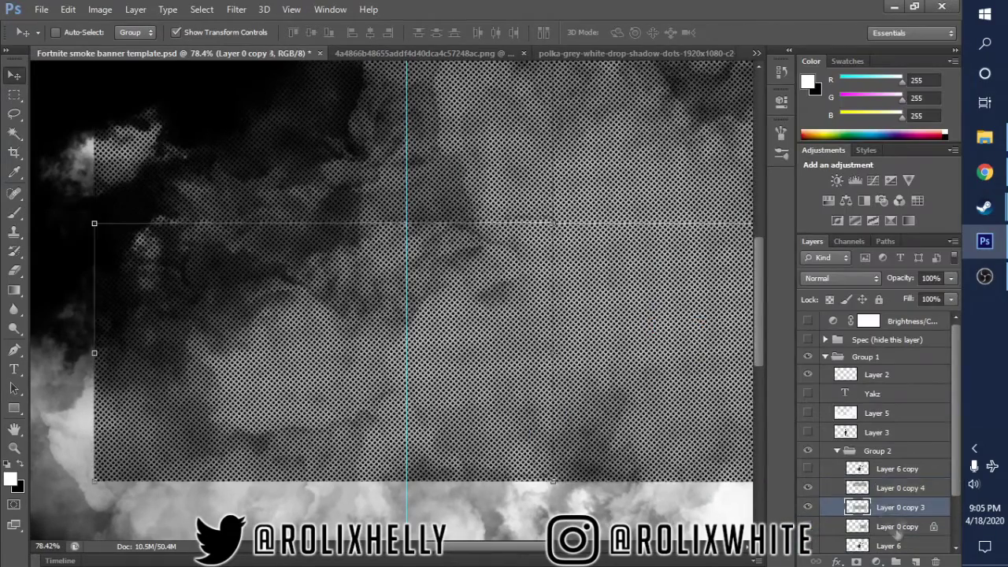
{"action": "right_click", "coordinate": [892, 504]}
{"action": "left_click", "coordinate": [691, 326]}
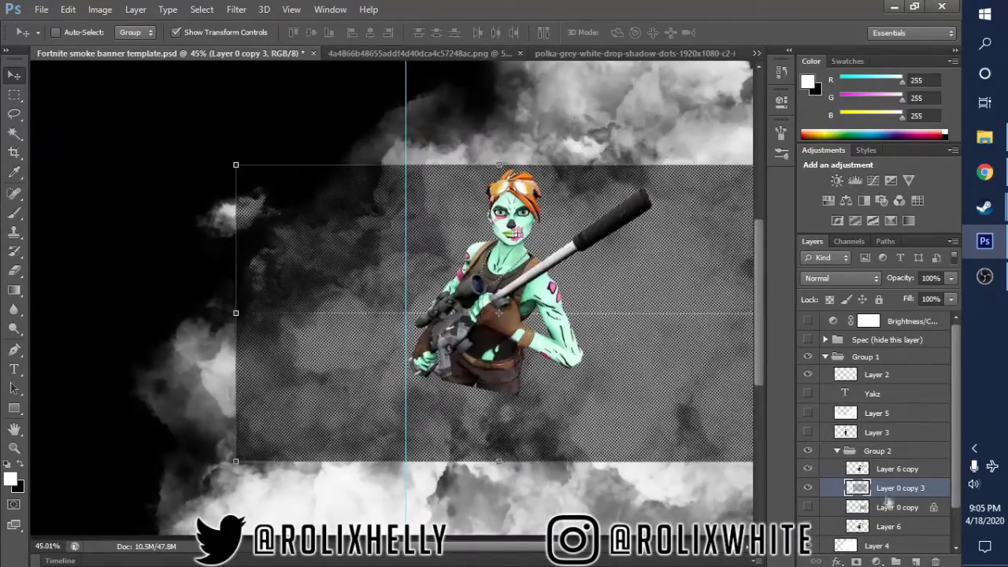
{"action": "scroll", "coordinate": [457, 338], "scroll_direction": "up", "scroll_amount": 5}
{"action": "scroll", "coordinate": [453, 355], "scroll_direction": "down", "scroll_amount": 4}
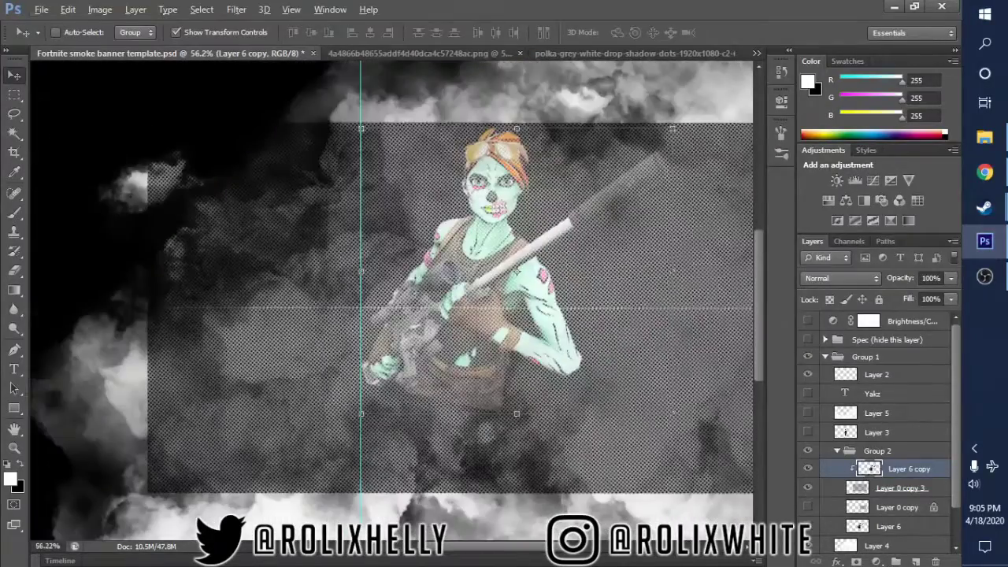
- Copy the merged halftone selection into a new layer and hide the merged original
{"action": "left_click", "coordinate": [902, 488]}
{"action": "key", "text": "ctrl+j"}
{"action": "left_click", "coordinate": [807, 507]}
{"action": "key", "text": "z"}
{"action": "scroll", "coordinate": [866, 410], "scroll_direction": "down", "scroll_amount": 3}
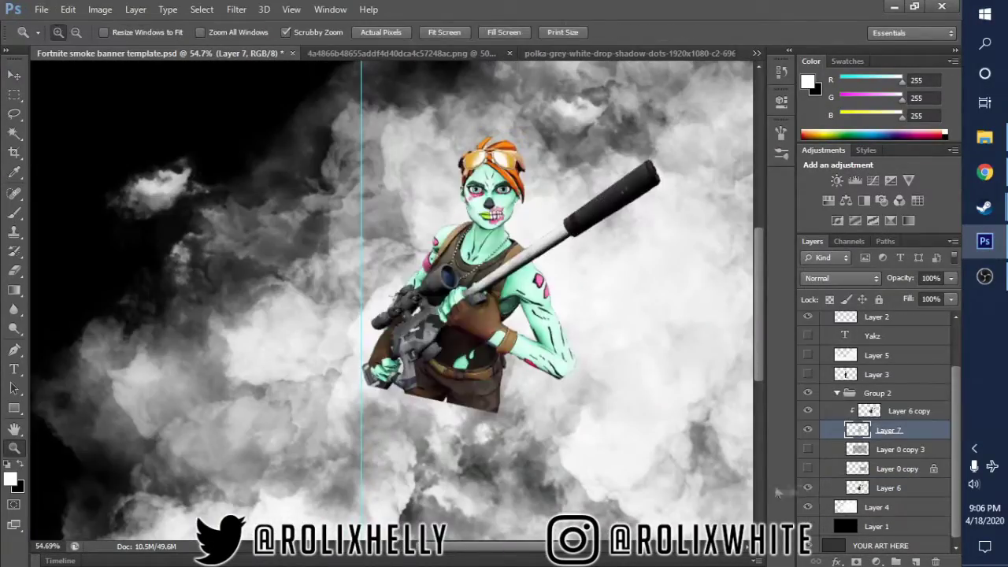
- Show the Layer 3 and Layer 5 smoke and move both below Group 2
{"action": "left_click", "coordinate": [807, 374]}
{"action": "left_click", "coordinate": [807, 355]}
{"action": "left_click_drag", "start_coordinate": [876, 393], "coordinate": [876, 350]}
{"action": "mouse_move", "coordinate": [184, 402]}
{"action": "left_mouse_down"}
{"action": "mouse_move", "coordinate": [104, 436]}
{"action": "mouse_move", "coordinate": [174, 421]}
{"action": "left_mouse_up"}
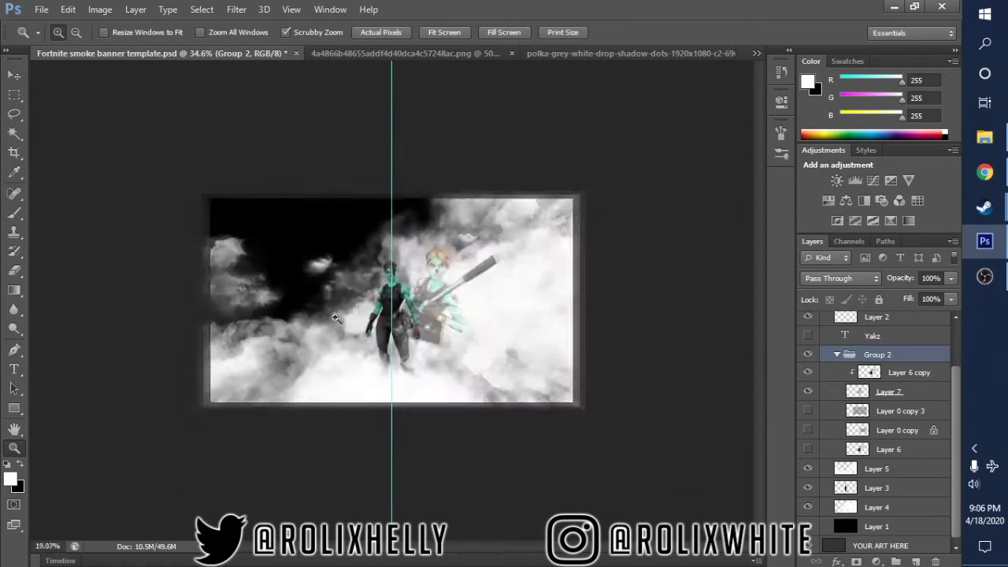
{"action": "scroll", "coordinate": [811, 367], "scroll_direction": "up", "scroll_amount": 2}
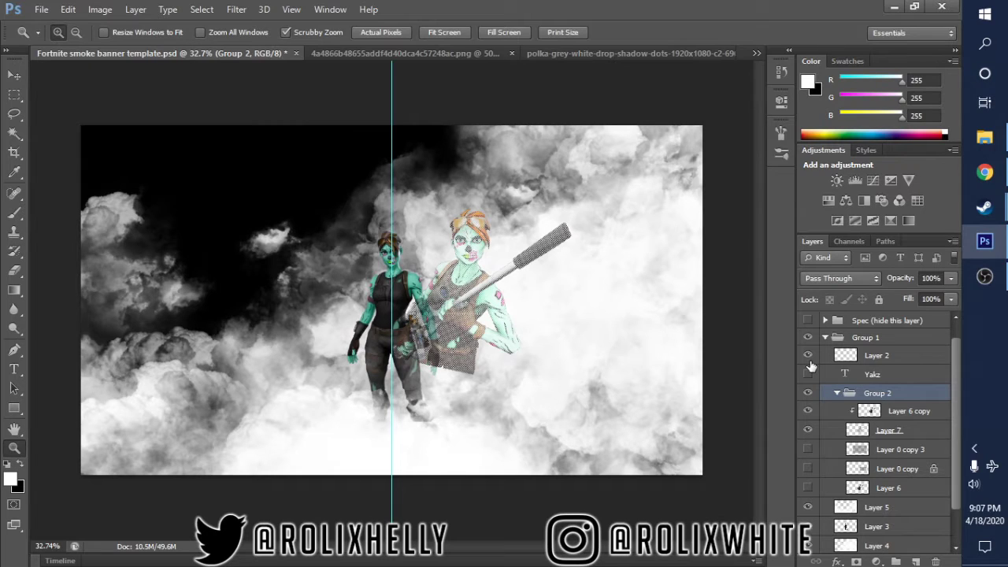
{"action": "scroll", "coordinate": [394, 300], "scroll_direction": "up", "scroll_amount": 3}
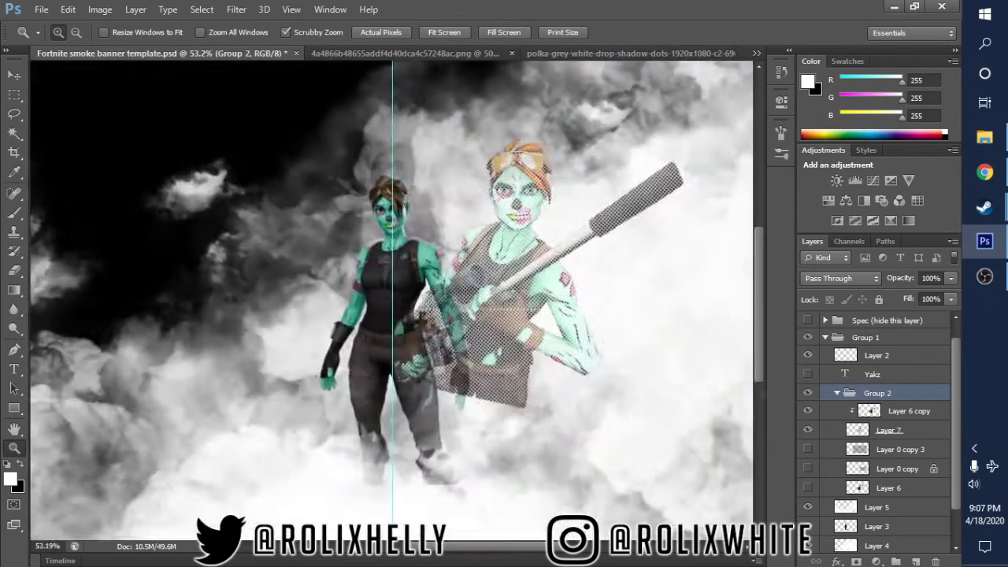
- Enlarge the characters to about 124% and move Layer 6 copy and Layer 7 up-left
{"action": "key", "text": "v"}
{"action": "left_click", "coordinate": [425, 339], "text": "ctrl"}
{"action": "left_click_drag", "start_coordinate": [547, 222], "coordinate": [577, 235]}
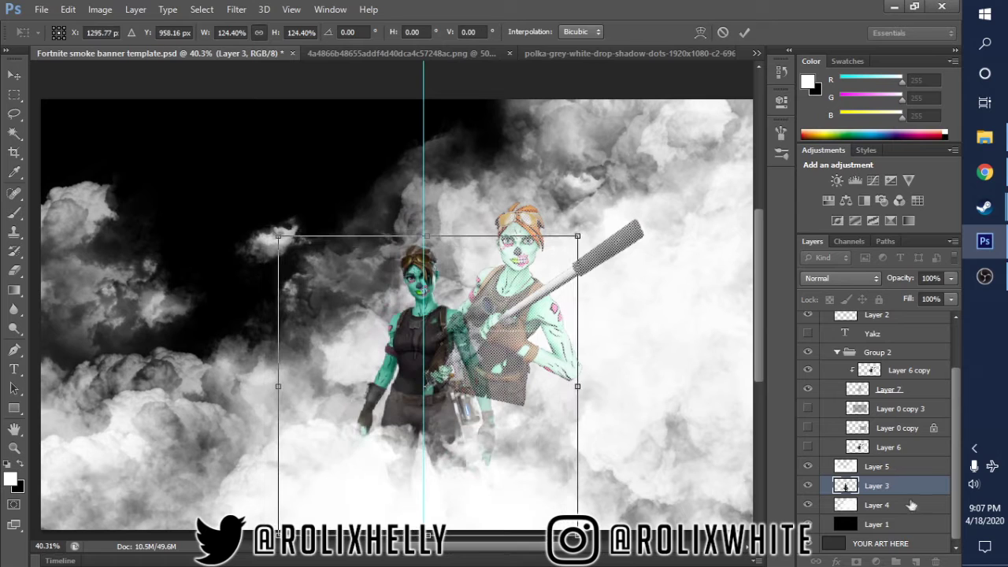
{"action": "key", "text": "Return"}
{"action": "left_click_drag", "start_coordinate": [452, 461], "coordinate": [449, 458]}
{"action": "left_click", "coordinate": [903, 429]}
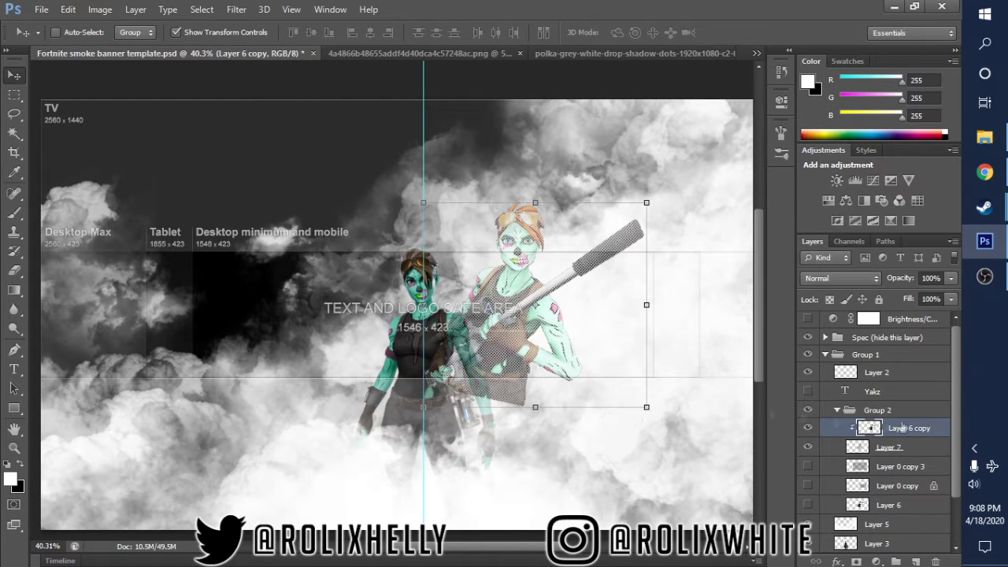
{"action": "left_click", "coordinate": [890, 447], "text": "shift"}
{"action": "left_click_drag", "start_coordinate": [596, 464], "coordinate": [561, 447]}
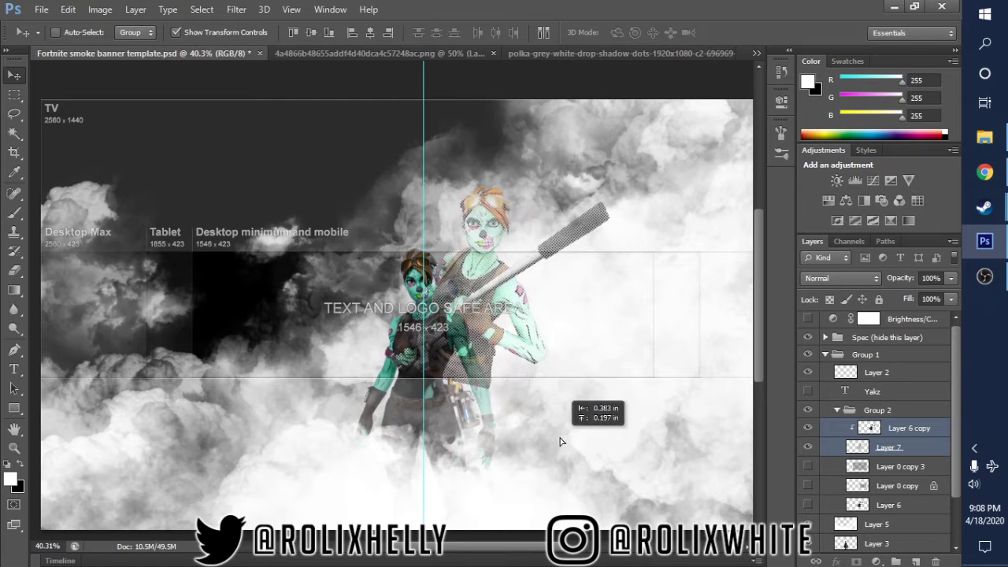
{"action": "scroll", "coordinate": [856, 513], "scroll_direction": "down", "scroll_amount": 2}
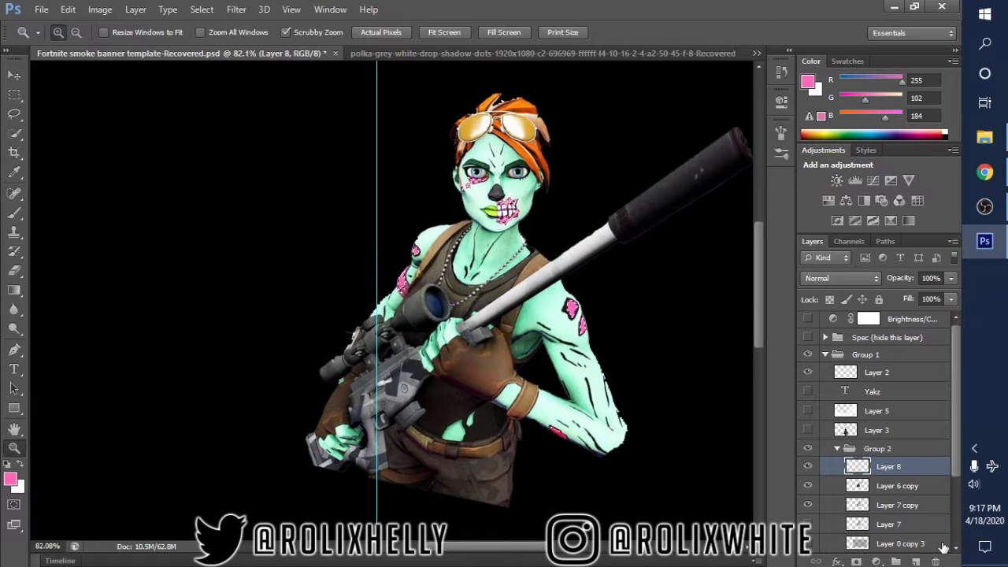
- Toggle Layer 6 copy off and on to inspect the pink spots, checking eraser settings
{"action": "left_click", "coordinate": [807, 485]}
{"action": "left_click", "coordinate": [15, 270]}
{"action": "left_click", "coordinate": [60, 32]}
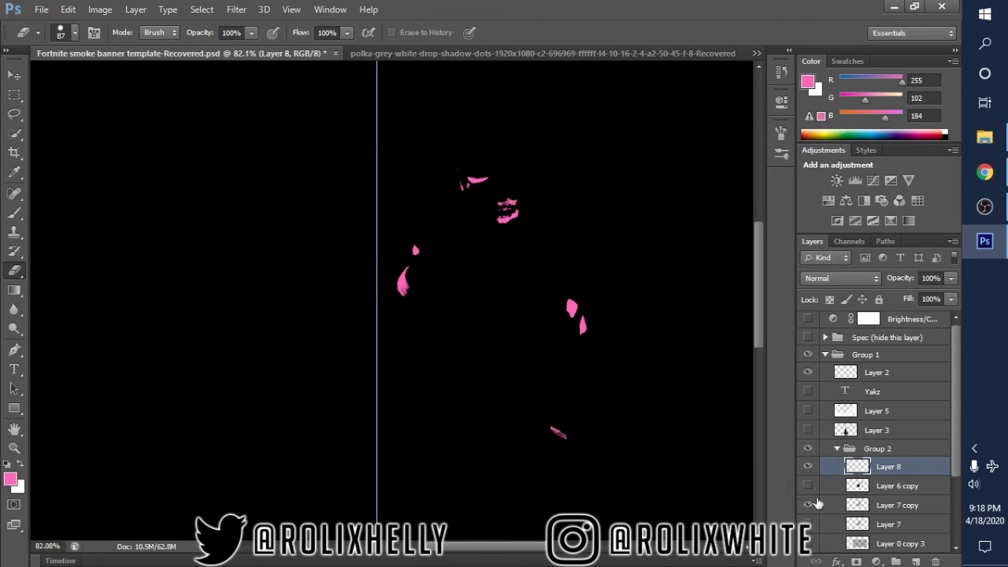
{"action": "left_click", "coordinate": [807, 485]}
- Add a Hue/Saturation adjustment with Saturation -100 to grey out the character
{"action": "left_click", "coordinate": [876, 560]}
{"action": "left_click", "coordinate": [866, 394]}
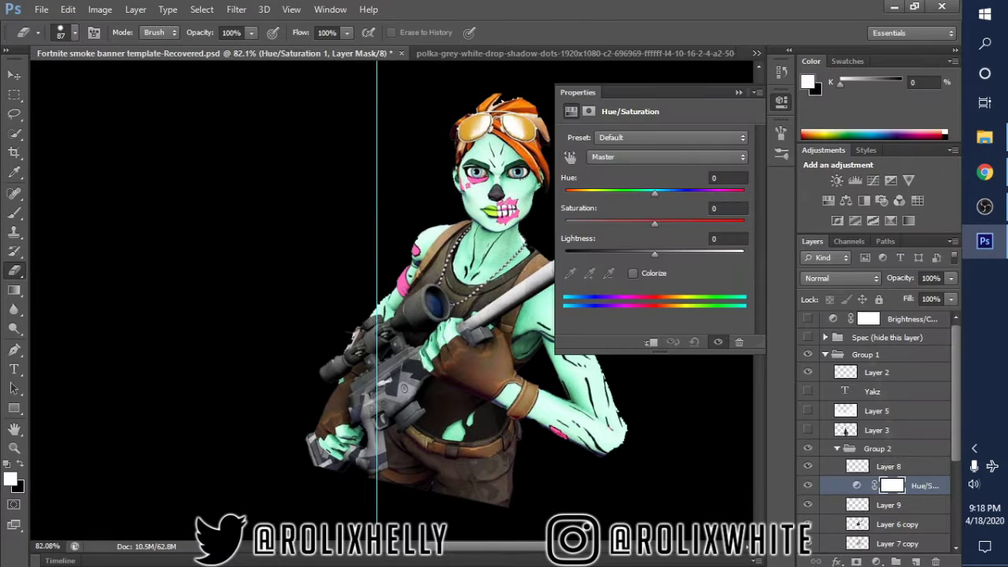
{"action": "left_click_drag", "start_coordinate": [589, 227], "coordinate": [566, 222]}
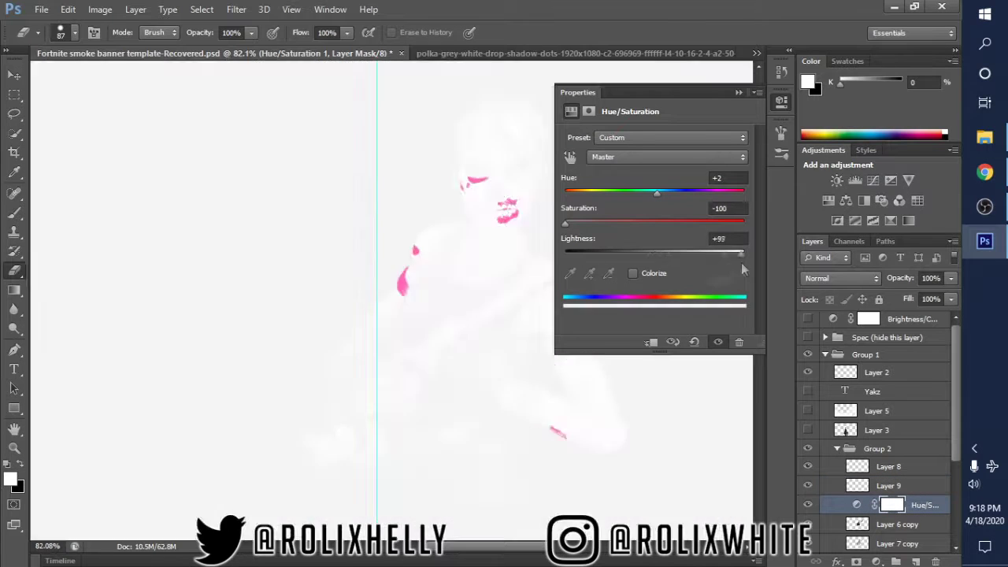
{"action": "left_click", "coordinate": [599, 319]}
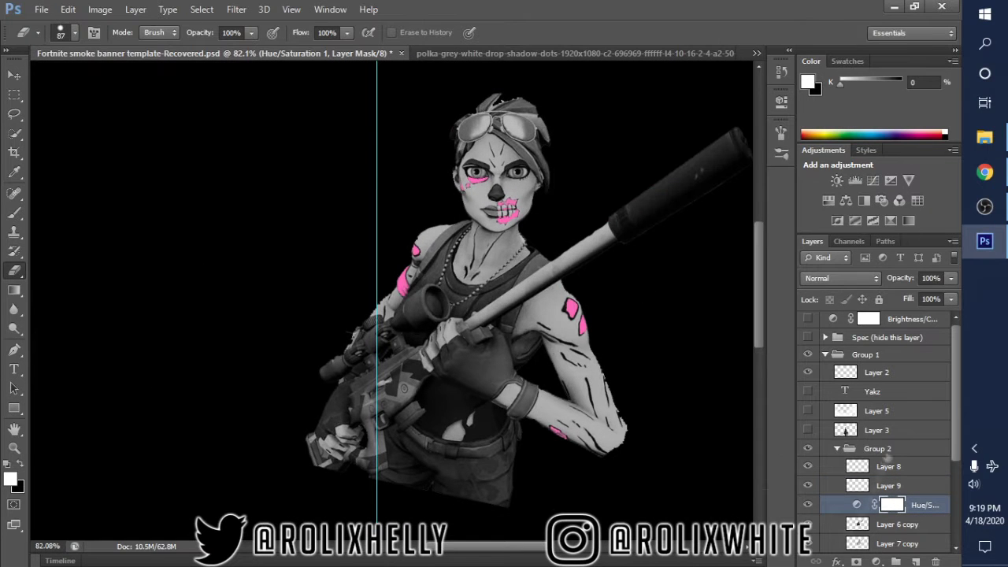
{"action": "left_click", "coordinate": [807, 504]}
- Zoom in on the character's face and add a new layer for the ff66b8 pink marks
{"action": "key", "text": "z"}
{"action": "left_click_drag", "start_coordinate": [473, 197], "coordinate": [551, 197]}
{"action": "left_click_drag", "start_coordinate": [15, 132], "coordinate": [71, 150]}
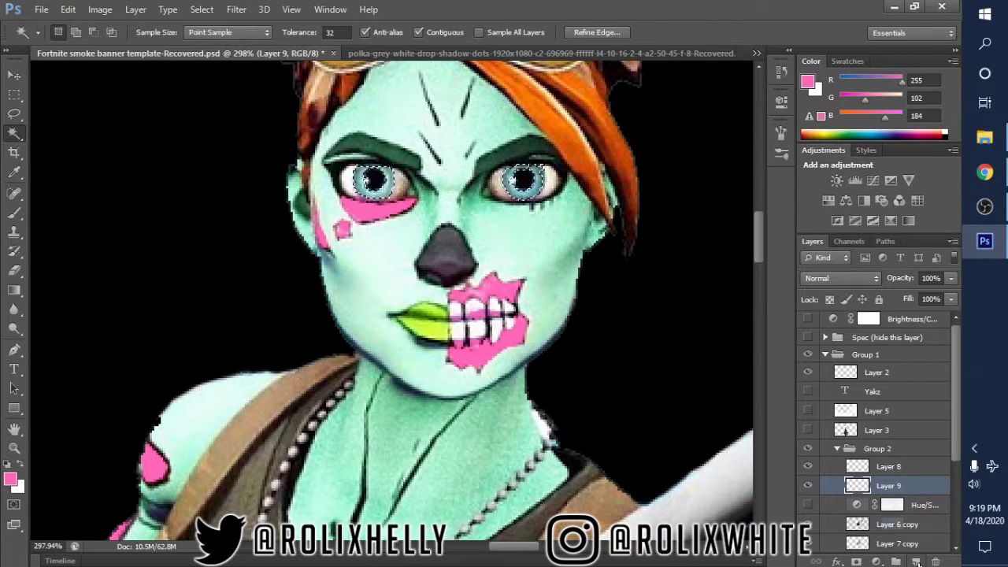
{"action": "left_click", "coordinate": [916, 561]}
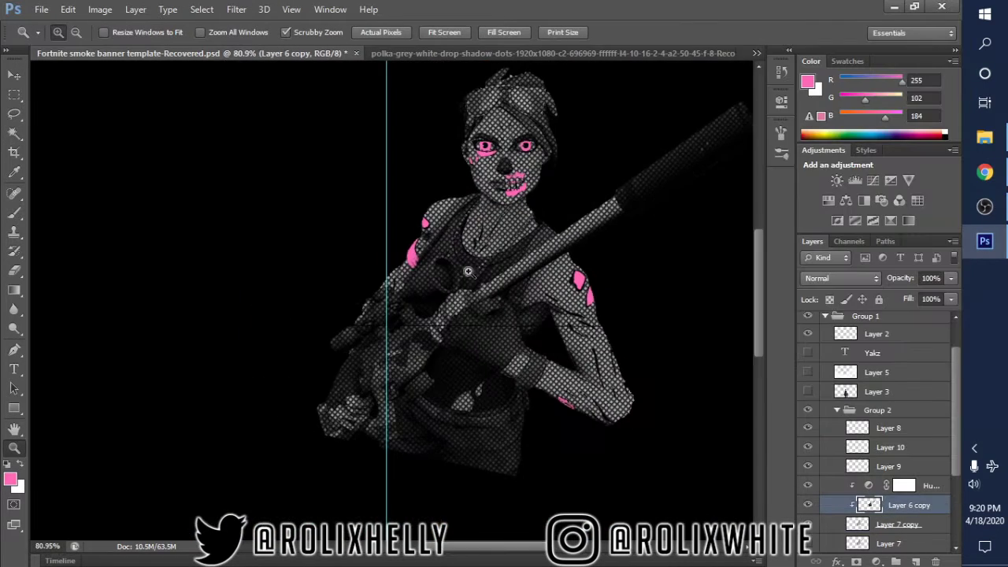
- Hide several layers, then shrink the Layer 0 copy 3 dot pattern and centre it
{"action": "left_click", "coordinate": [14, 75]}
{"action": "scroll", "coordinate": [866, 441], "scroll_direction": "down", "scroll_amount": 3}
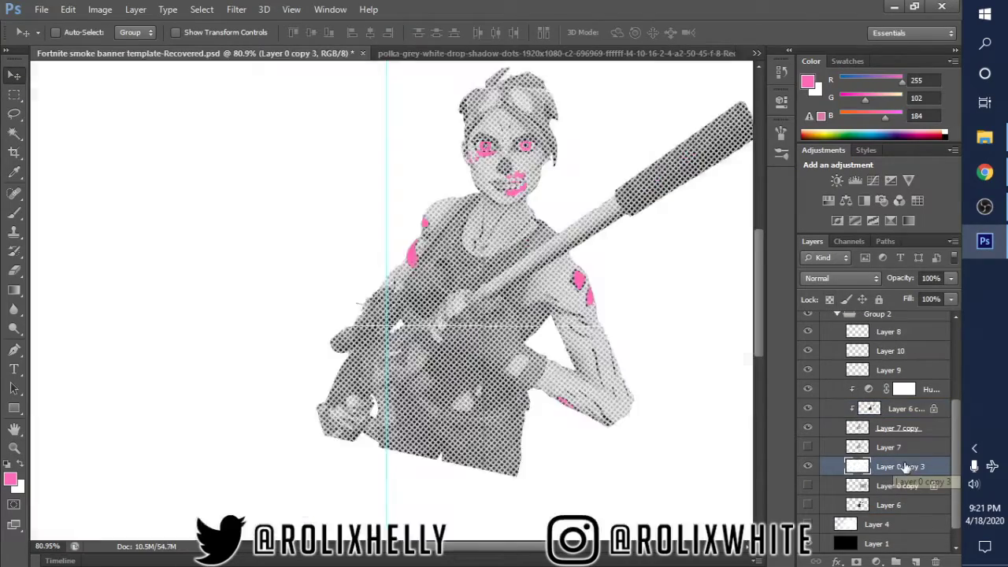
{"action": "left_click", "coordinate": [897, 466]}
{"action": "left_click_drag", "start_coordinate": [807, 428], "coordinate": [807, 331]}
{"action": "key", "text": "ctrl+0"}
{"action": "key", "text": "ctrl+t"}
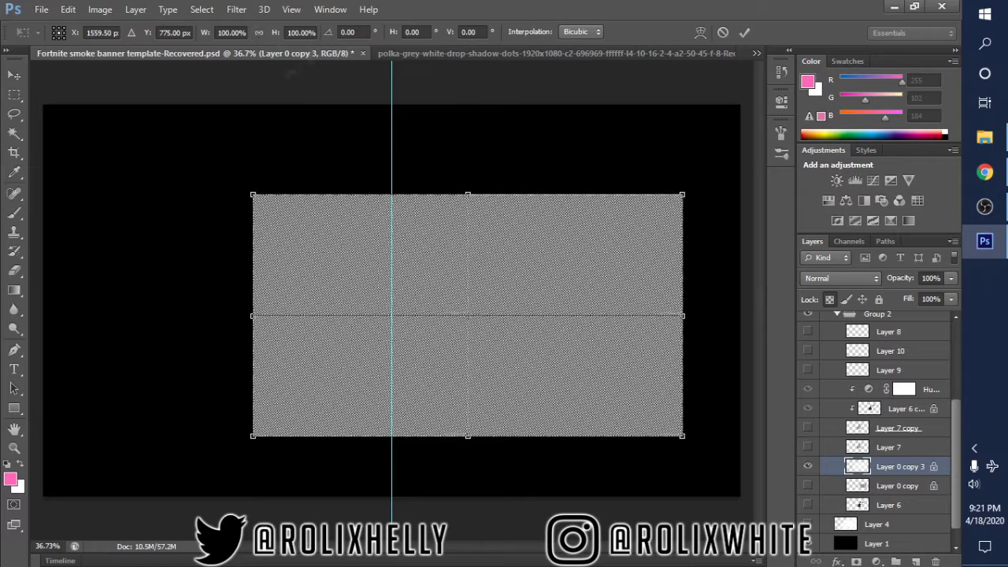
{"action": "left_click_drag", "start_coordinate": [252, 194], "coordinate": [399, 270]}
{"action": "left_click_drag", "start_coordinate": [512, 354], "coordinate": [412, 273]}
{"action": "left_click", "coordinate": [807, 447]}
- Fine-tune the dot pattern's size and position over the Layer 7 silhouette and commit
{"action": "left_click", "coordinate": [506, 209]}
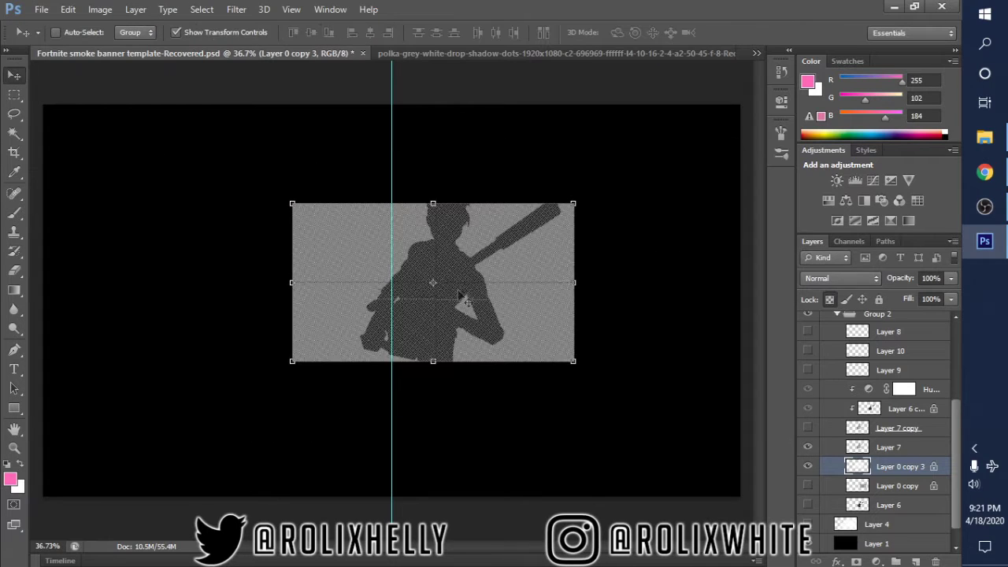
{"action": "left_click_drag", "start_coordinate": [300, 275], "coordinate": [337, 276]}
{"action": "left_click_drag", "start_coordinate": [412, 207], "coordinate": [412, 193]}
{"action": "scroll", "coordinate": [803, 371], "scroll_direction": "up", "scroll_amount": 2}
{"action": "scroll", "coordinate": [804, 372], "scroll_direction": "down", "scroll_amount": 2}
{"action": "key", "text": "Return"}
- Move the dot pattern above Layer 6 copy and clip it to that character
{"action": "left_click_drag", "start_coordinate": [835, 486], "coordinate": [835, 439]}
{"action": "right_click", "coordinate": [835, 447]}
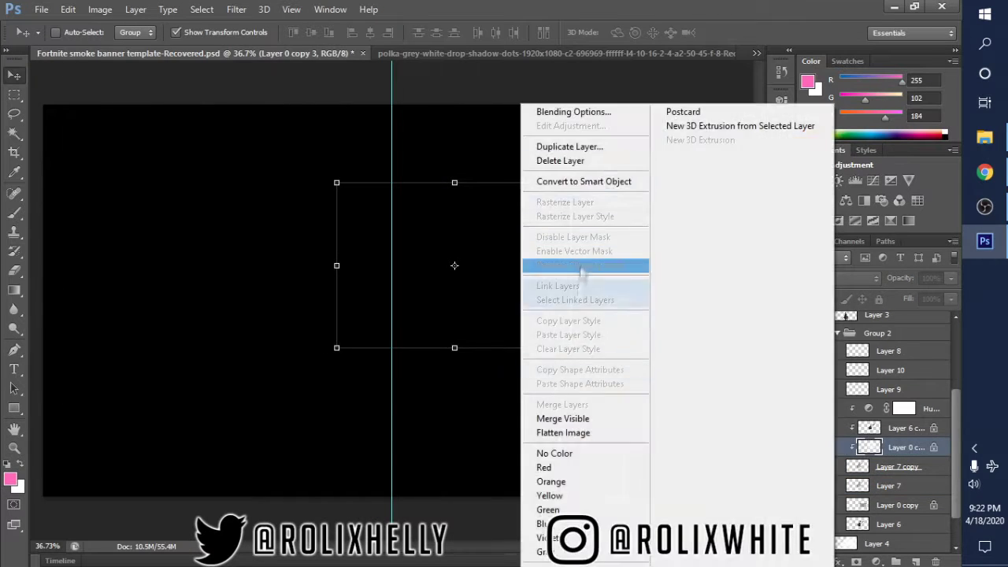
{"action": "left_click", "coordinate": [582, 268]}
{"action": "left_click", "coordinate": [857, 447]}
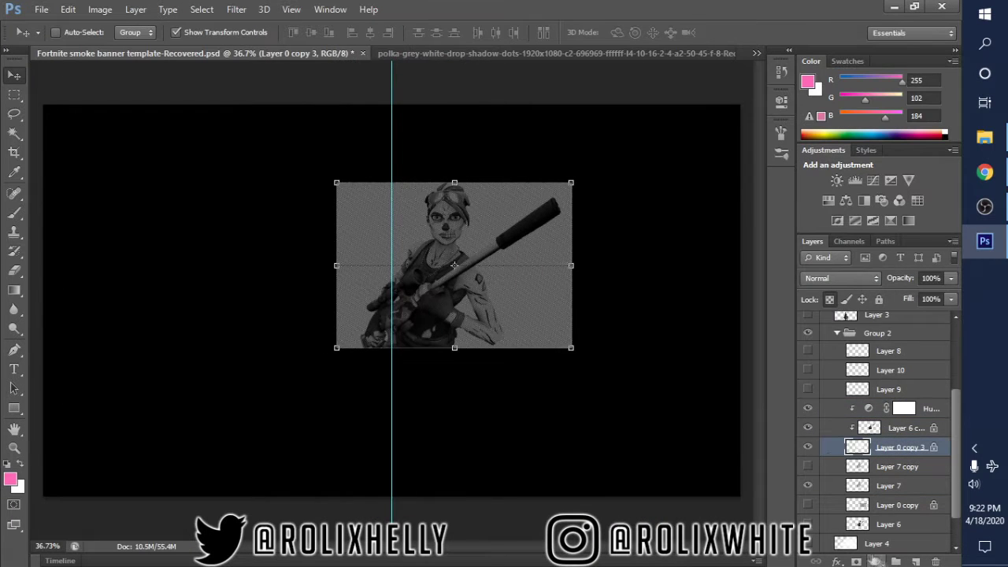
{"action": "left_click", "coordinate": [14, 447]}
{"action": "left_click_drag", "start_coordinate": [392, 273], "coordinate": [441, 273]}
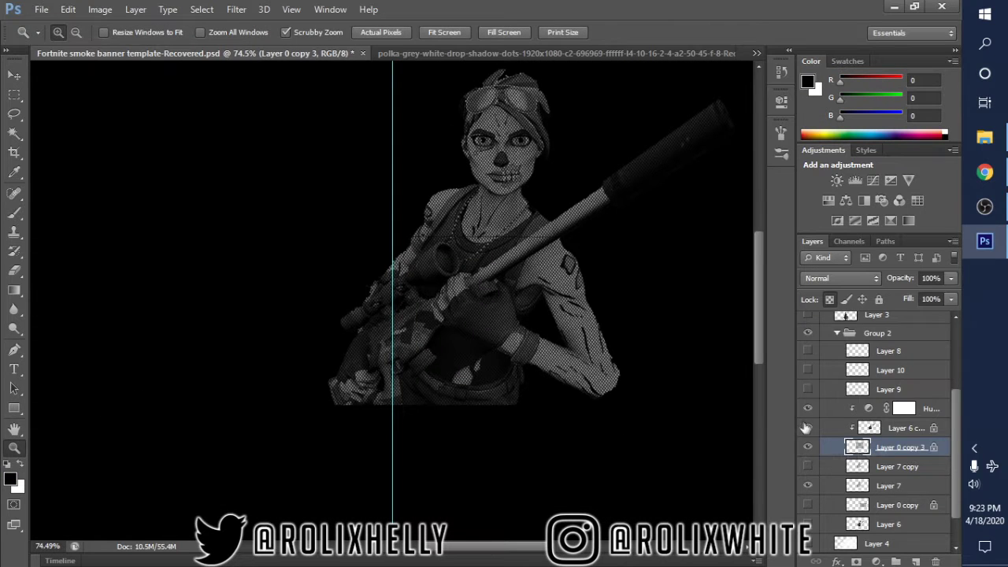
{"action": "scroll", "coordinate": [866, 394], "scroll_direction": "up", "scroll_amount": 2}
- Show the pink marks, duplicate Layer 8 and clip the copy below Layer 9
{"action": "left_click", "coordinate": [808, 409]}
{"action": "right_click", "coordinate": [840, 396]}
{"action": "left_click", "coordinate": [575, 265]}
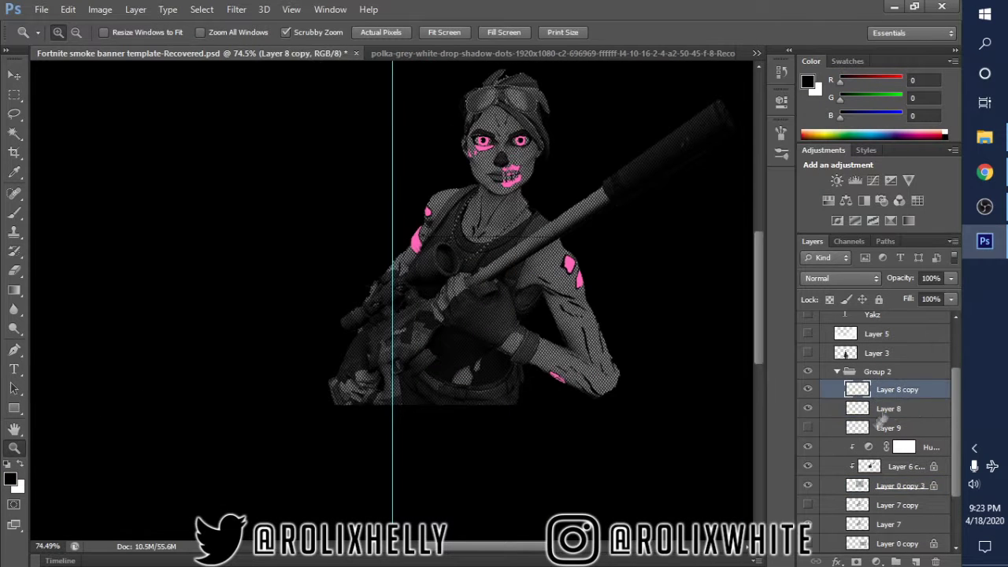
{"action": "left_click_drag", "start_coordinate": [883, 475], "coordinate": [884, 438]}
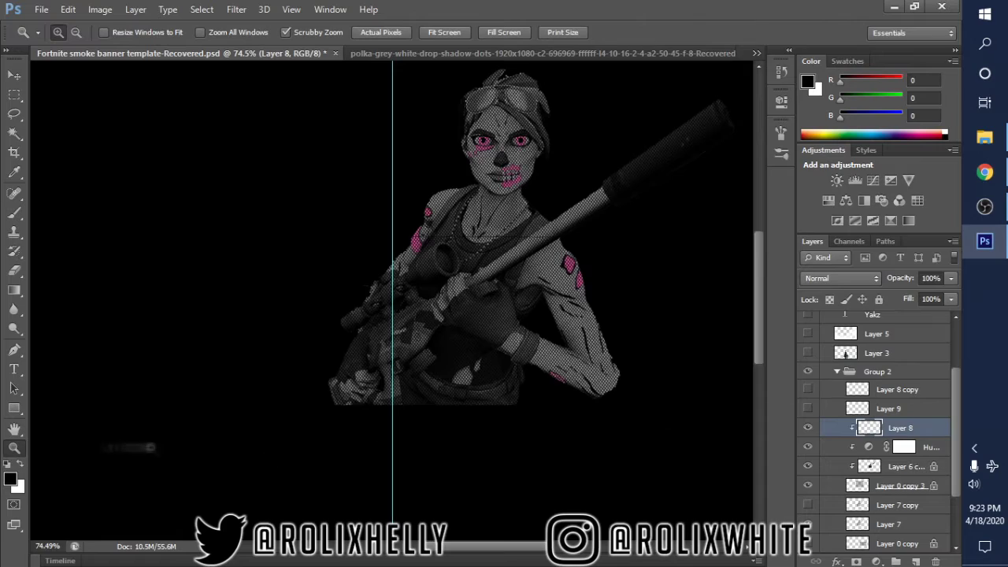
- Reply 'like color change' in the Twitter conversation
{"action": "left_click", "coordinate": [985, 171]}
{"action": "left_click", "coordinate": [299, 140]}
{"action": "type", "text": "like color "}
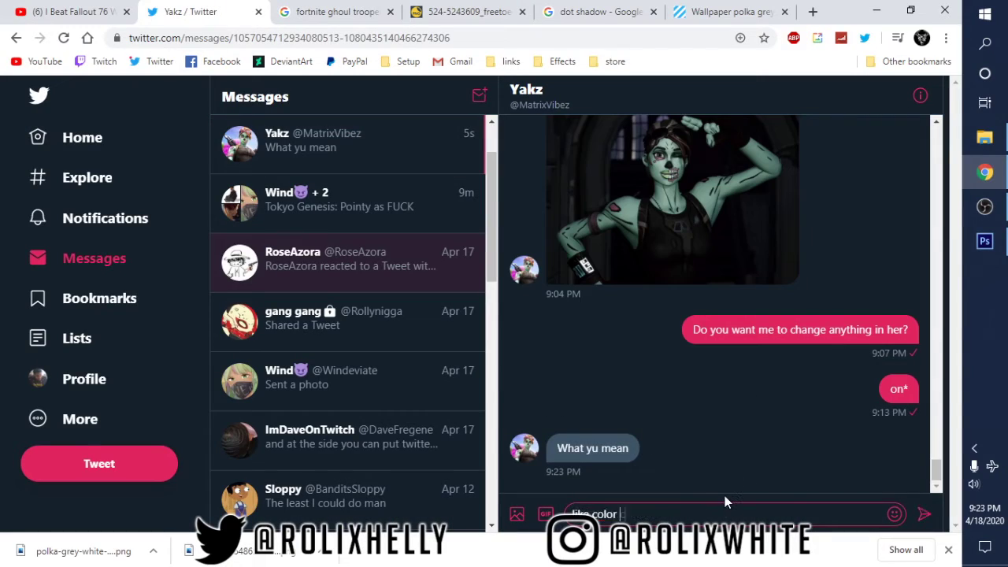
{"action": "type", "text": "change"}
{"action": "key", "text": "Return"}
{"action": "left_click", "coordinate": [984, 241]}
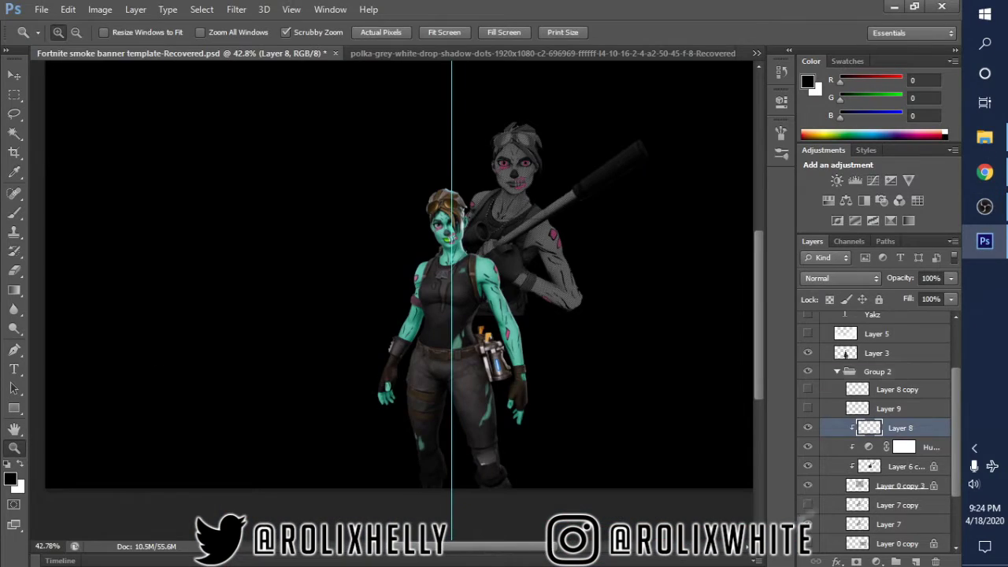
- Add an empty layer and show the Layer 3 and Layer 5 smoke again
{"action": "key", "text": "ctrl+shift+alt+n"}
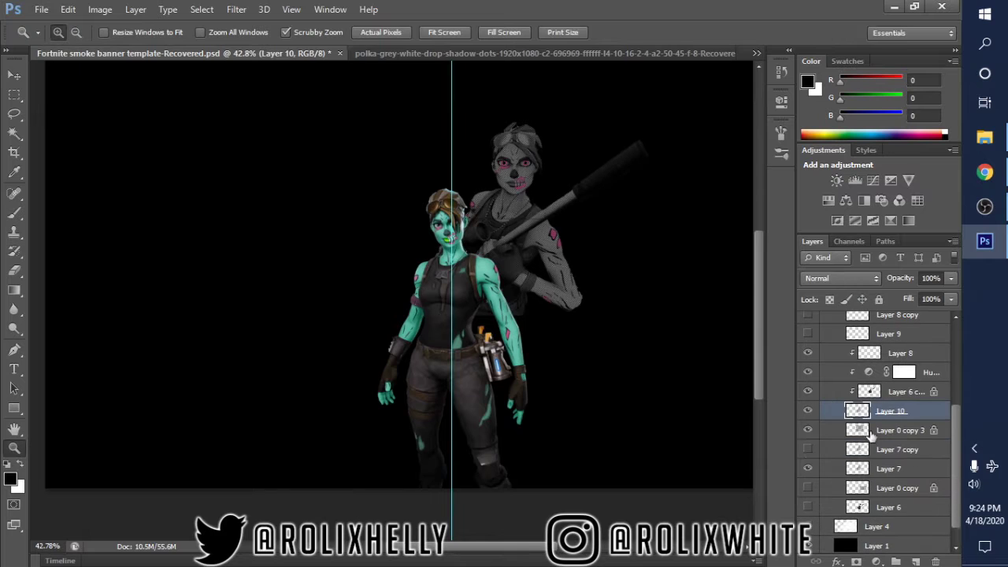
{"action": "left_click", "coordinate": [835, 329]}
{"action": "left_click", "coordinate": [807, 433]}
{"action": "left_click", "coordinate": [807, 412]}
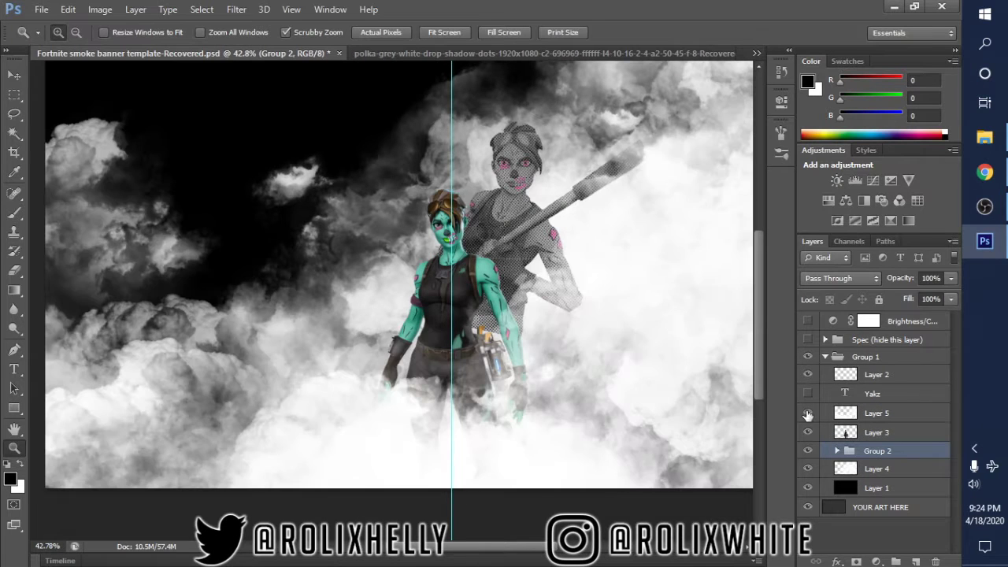
{"action": "left_click", "coordinate": [837, 450]}
- Duplicate Layer 10 and erase rough parts of the grey figure
{"action": "left_click", "coordinate": [890, 488]}
{"action": "key", "text": "ctrl+j"}
{"action": "key", "text": "e"}
{"action": "scroll", "coordinate": [866, 441], "scroll_direction": "down", "scroll_amount": 3}
{"action": "left_click", "coordinate": [808, 449]}
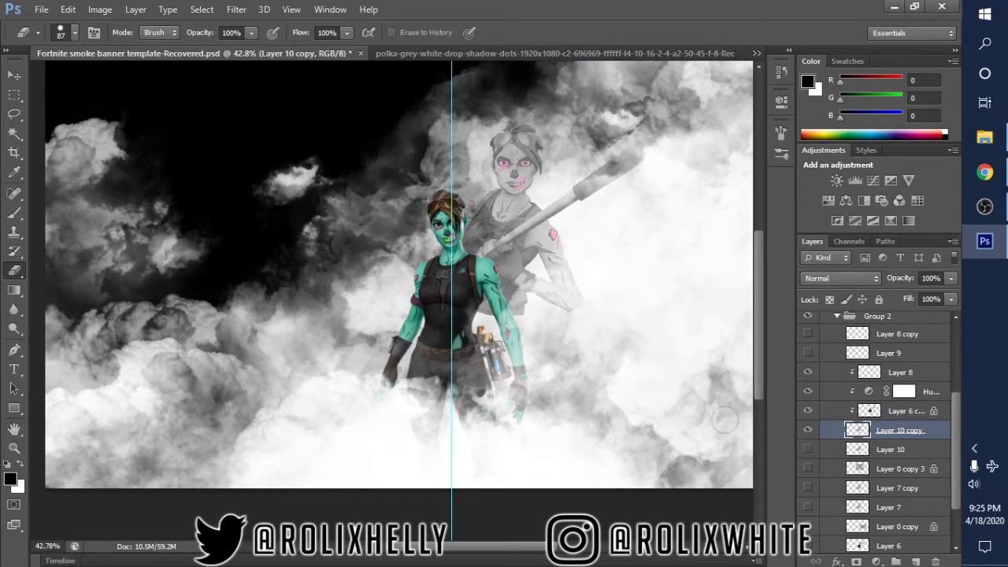
- Release the clipping mask on Layer 10 and raise Layer 10 copy 2 in the stack
{"action": "right_click", "coordinate": [833, 432]}
{"action": "key", "text": "Escape"}
{"action": "right_click", "coordinate": [835, 469]}
{"action": "left_click", "coordinate": [863, 476]}
{"action": "right_click", "coordinate": [835, 430]}
{"action": "left_click", "coordinate": [596, 263]}
{"action": "right_click", "coordinate": [877, 449]}
{"action": "left_click_drag", "start_coordinate": [877, 449], "coordinate": [876, 436]}
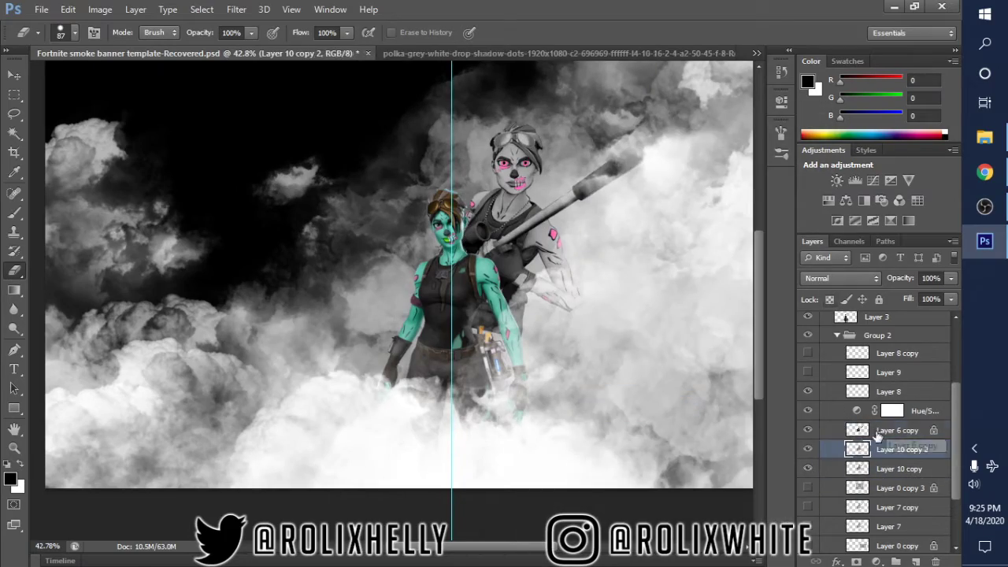
- Clip Layer 8, the Hue/Saturation layer and Layer 6 copy together
{"action": "left_click", "coordinate": [888, 391]}
{"action": "left_click", "coordinate": [895, 431], "text": "shift"}
{"action": "right_click", "coordinate": [895, 435]}
{"action": "left_click", "coordinate": [637, 326]}
{"action": "key", "text": "z"}
{"action": "left_click_drag", "start_coordinate": [488, 189], "coordinate": [543, 189]}
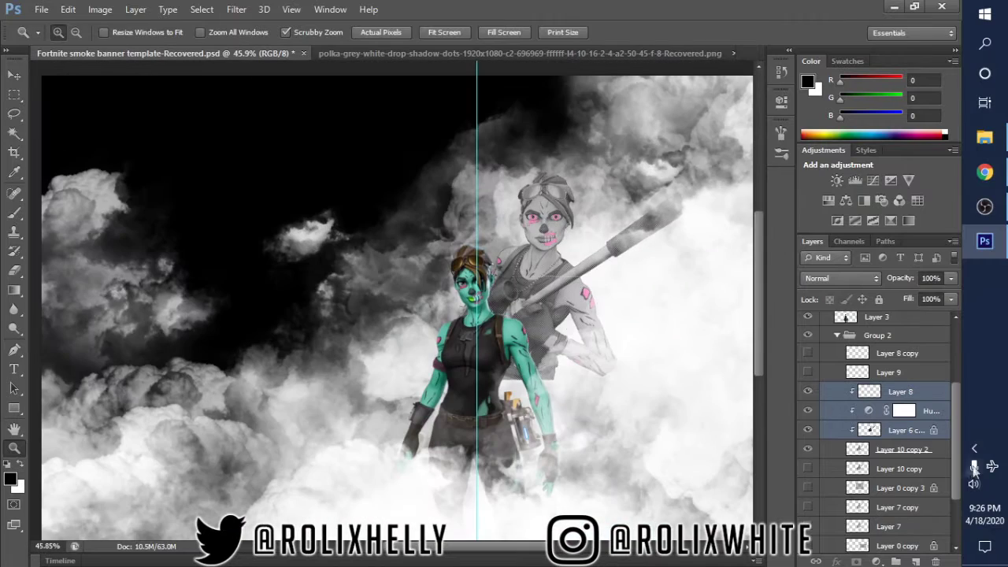
- Rotate the grey character layers about 5.2°, apply it, and paste a screenshot into Twitter
{"action": "left_click", "coordinate": [902, 449], "text": "shift"}
{"action": "key", "text": "ctrl+t"}
{"action": "left_click_drag", "start_coordinate": [709, 166], "coordinate": [591, 272]}
{"action": "key", "text": "v"}
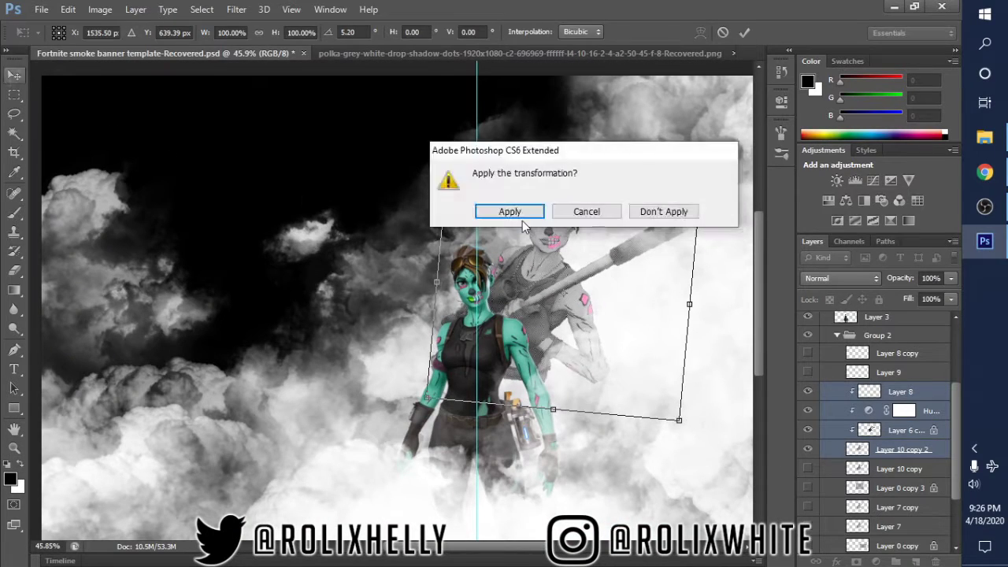
{"action": "left_click", "coordinate": [520, 215]}
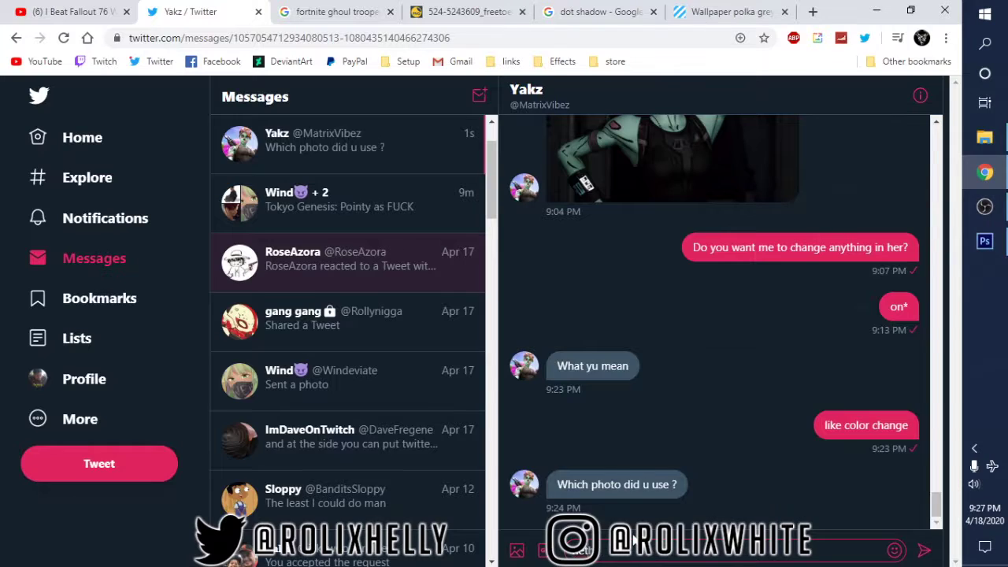
{"action": "key", "text": "ctrl+v"}
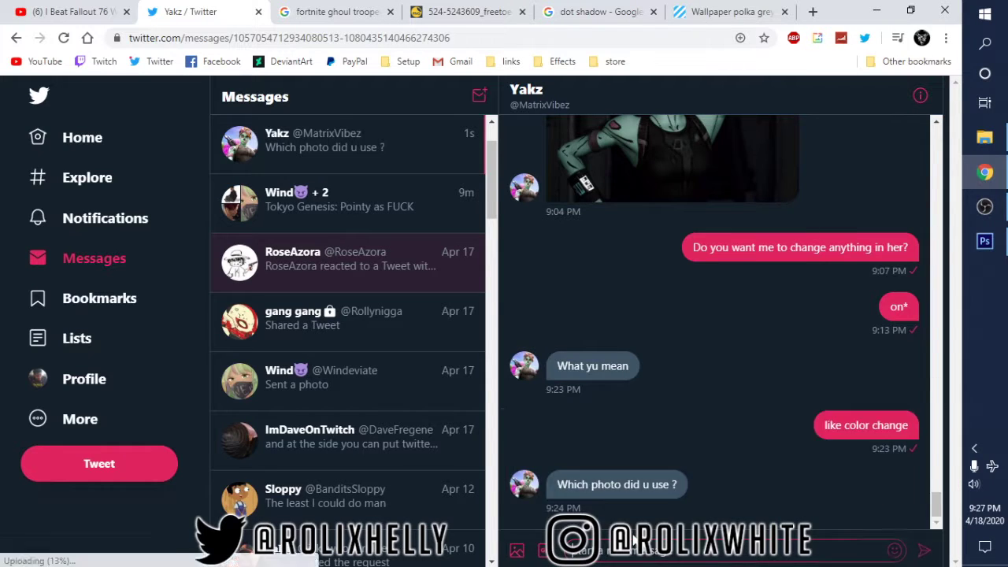
- Send the banner screenshot, then correct a misspelled word and send the follow-up message
{"action": "key", "text": "Return"}
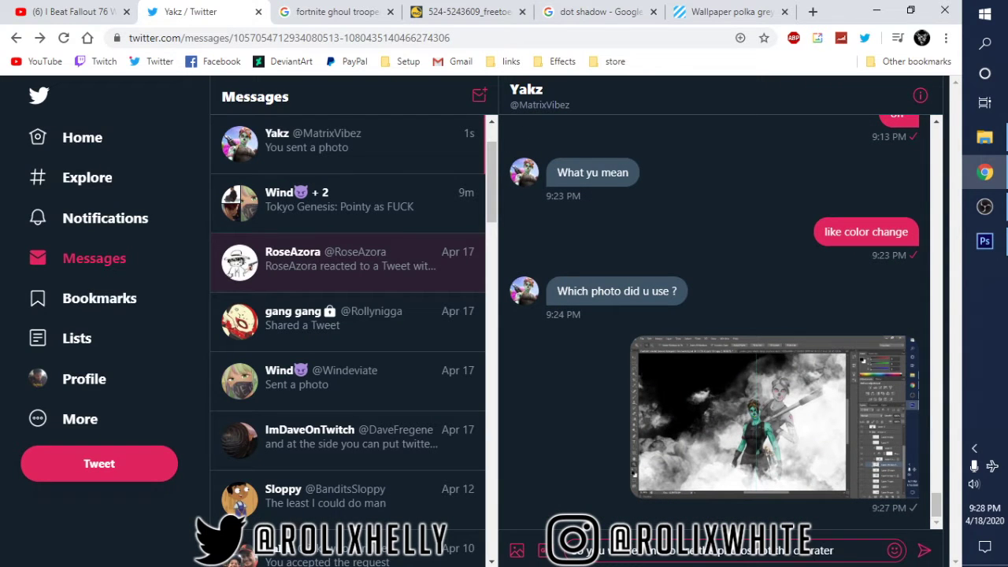
{"action": "right_click", "coordinate": [819, 549]}
{"action": "left_click", "coordinate": [827, 376]}
{"action": "key", "text": "Return"}
{"action": "left_click", "coordinate": [984, 240]}
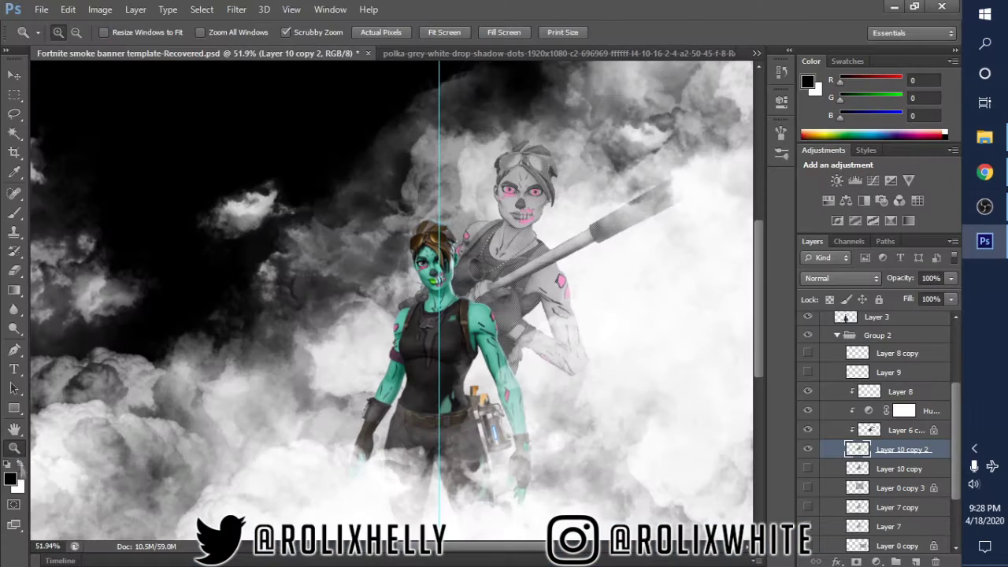
- Put the white Layer 4 above the black background and lock transparency for grey smoke on white
{"action": "scroll", "coordinate": [835, 492], "scroll_direction": "down", "scroll_amount": 3}
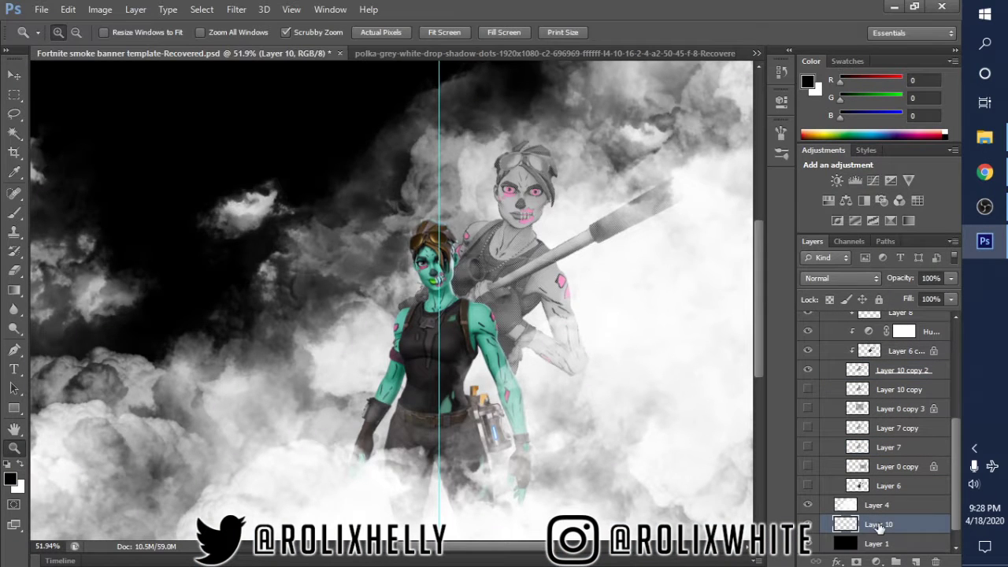
{"action": "left_click_drag", "start_coordinate": [880, 528], "coordinate": [885, 508]}
{"action": "left_click", "coordinate": [829, 299]}
{"action": "mouse_move", "coordinate": [479, 329]}
{"action": "left_mouse_down"}
{"action": "mouse_move", "coordinate": [447, 364]}
{"action": "mouse_move", "coordinate": [480, 362]}
{"action": "left_mouse_up"}
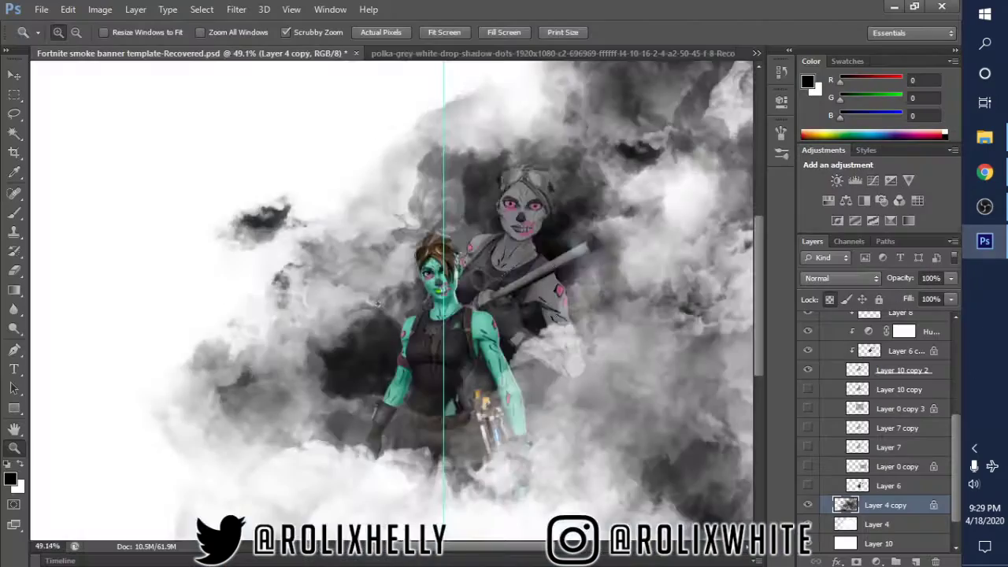
{"action": "left_click_drag", "start_coordinate": [431, 312], "coordinate": [408, 313]}
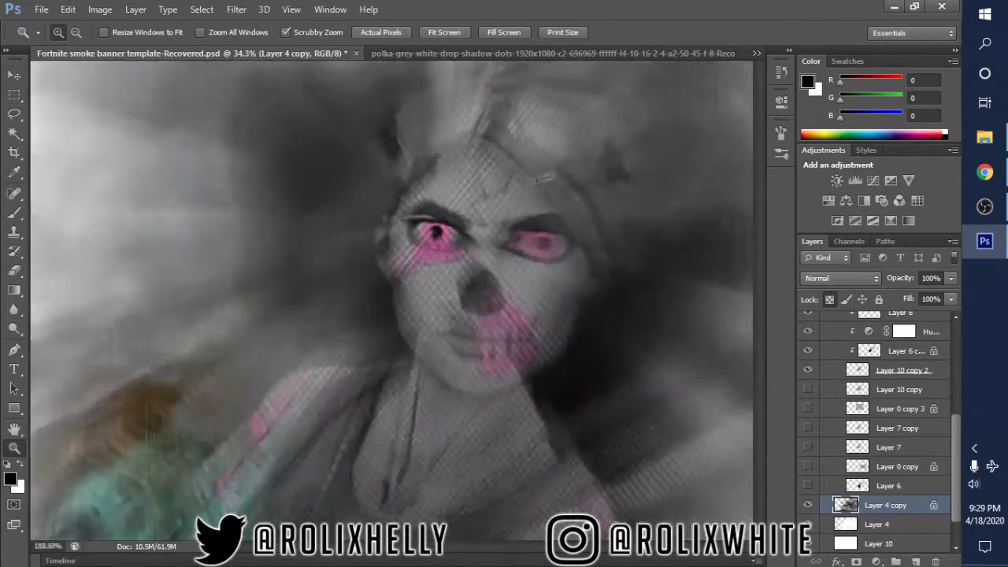
{"action": "left_click", "coordinate": [899, 451]}
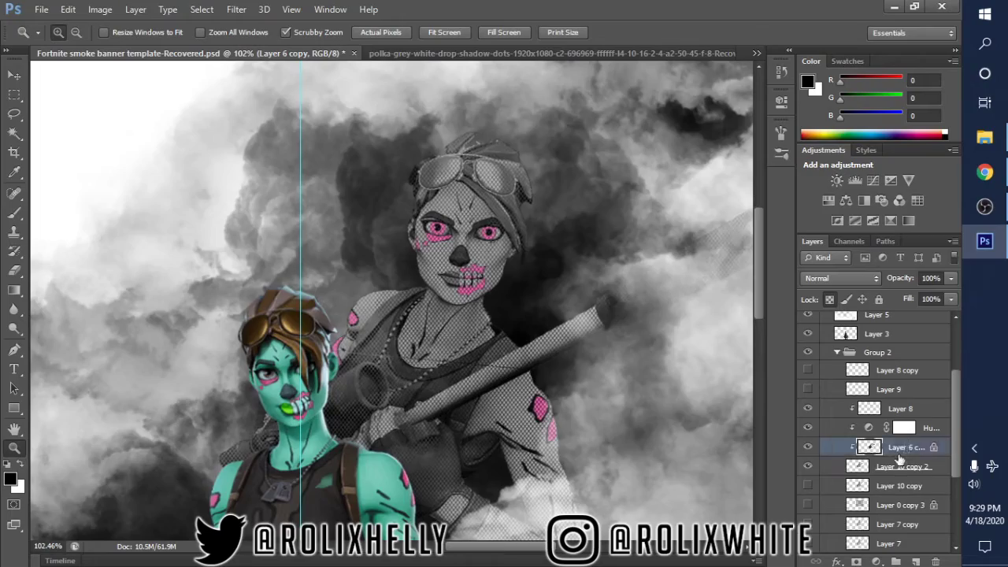
- Duplicate the front character layer, Layer 6 copy, after briefly checking the Twitter conversation
{"action": "left_click_drag", "start_coordinate": [899, 458], "coordinate": [899, 482]}
{"action": "right_click", "coordinate": [835, 428]}
{"action": "key", "text": "Escape"}
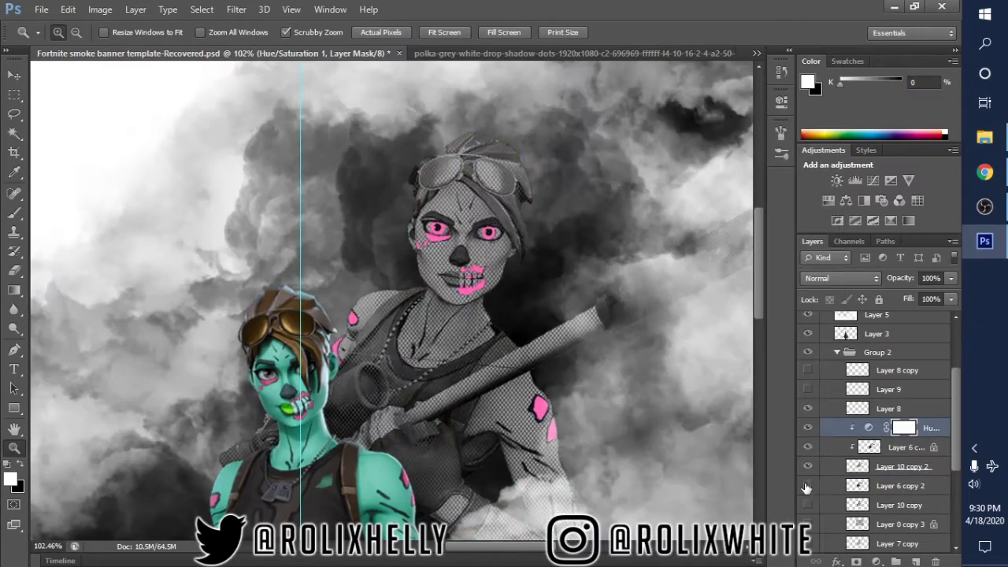
{"action": "left_click", "coordinate": [994, 173]}
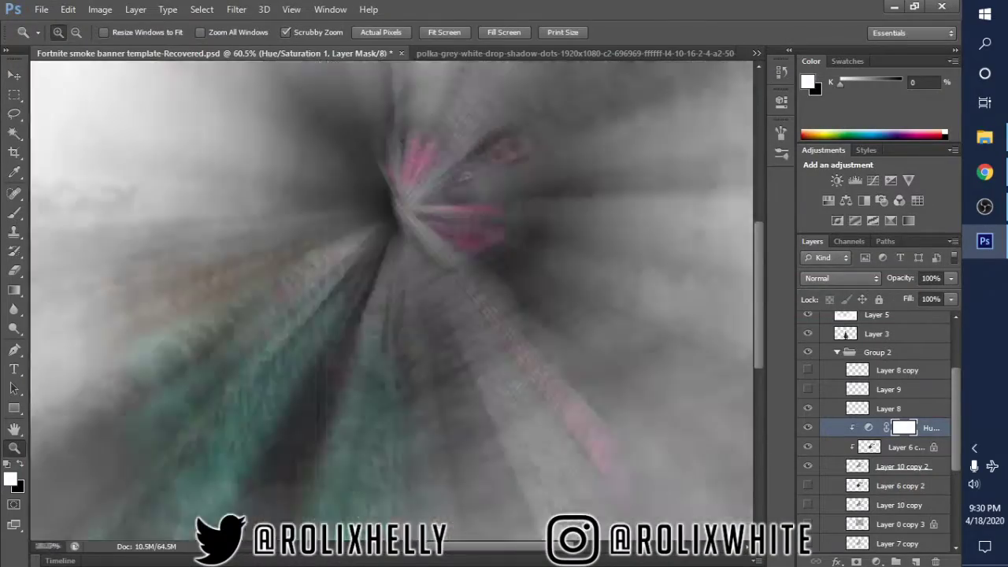
{"action": "left_click", "coordinate": [821, 466]}
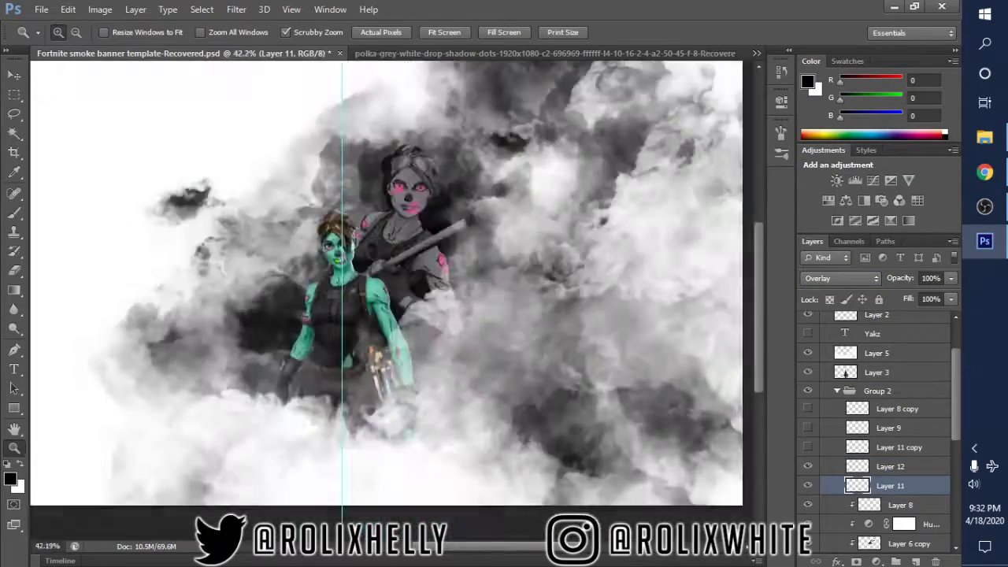
- Darken the rear gray trooper by lowering Hue/Saturation 1 lightness from -27 to -71
{"action": "scroll", "coordinate": [845, 373], "scroll_direction": "down", "scroll_amount": 3}
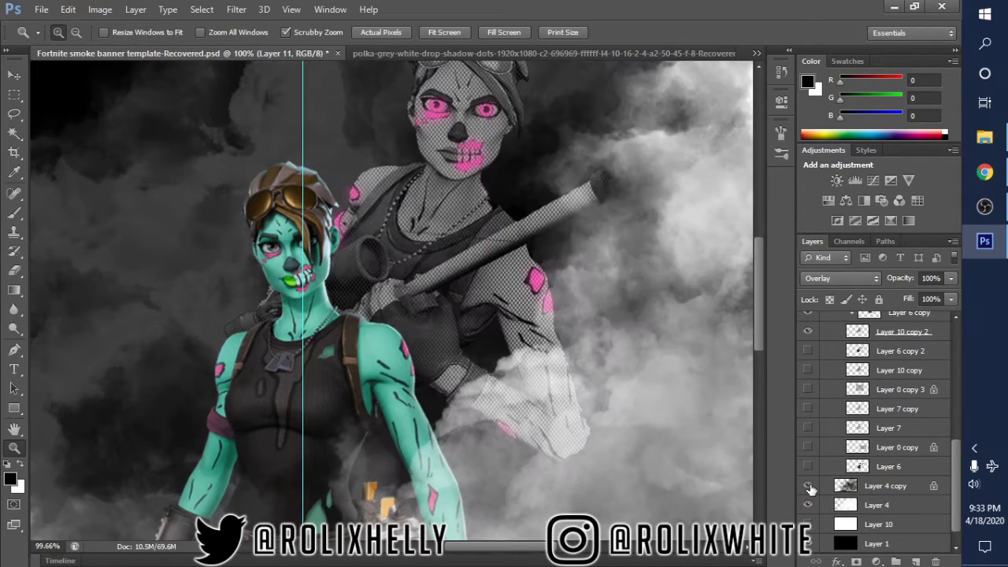
{"action": "scroll", "coordinate": [833, 471], "scroll_direction": "down", "scroll_amount": 3}
{"action": "left_click", "coordinate": [869, 370]}
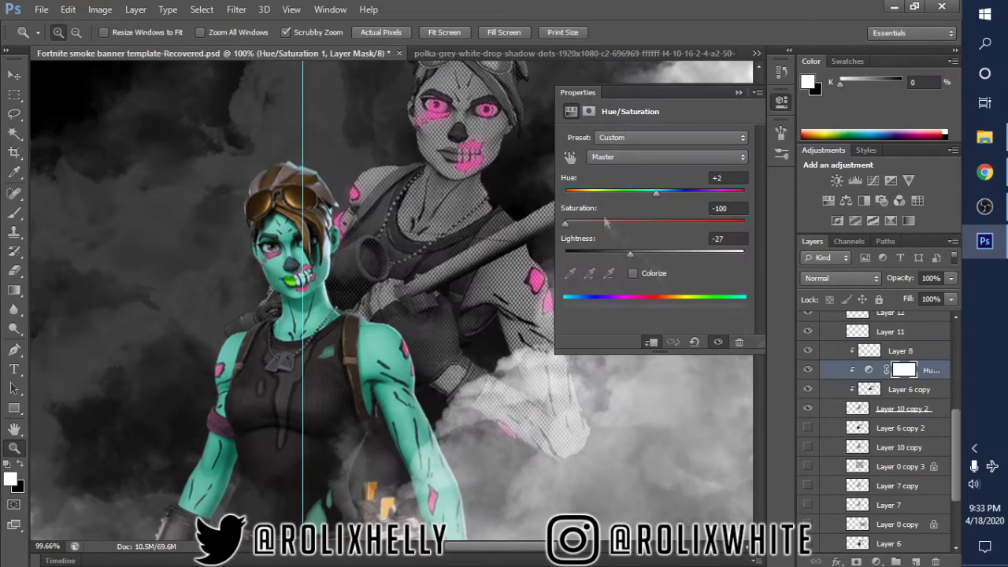
{"action": "left_click_drag", "start_coordinate": [630, 253], "coordinate": [591, 253]}
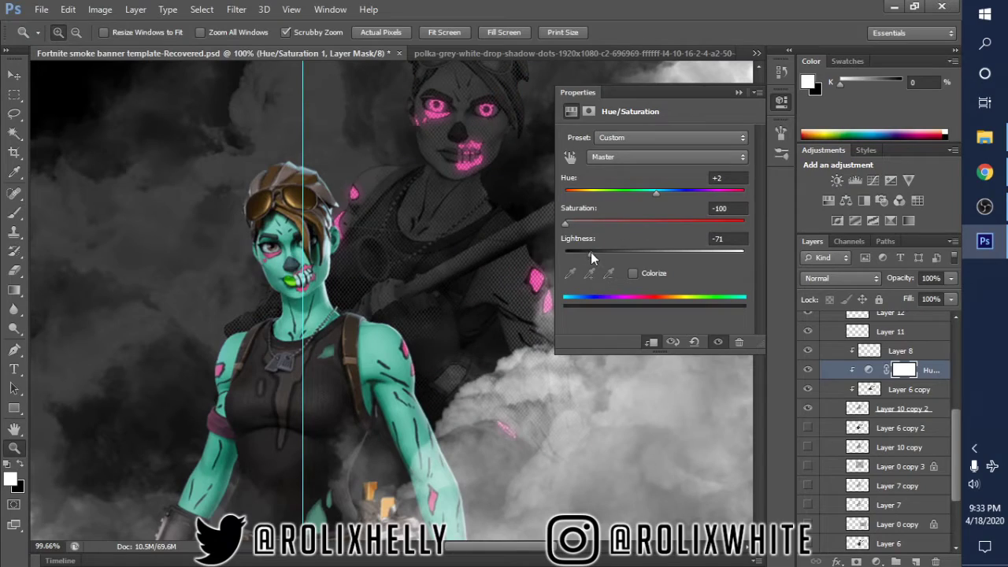
{"action": "left_click", "coordinate": [906, 389]}
{"action": "mouse_move", "coordinate": [441, 185]}
{"action": "left_mouse_down"}
{"action": "mouse_move", "coordinate": [481, 184]}
{"action": "mouse_move", "coordinate": [432, 398]}
{"action": "left_mouse_up"}
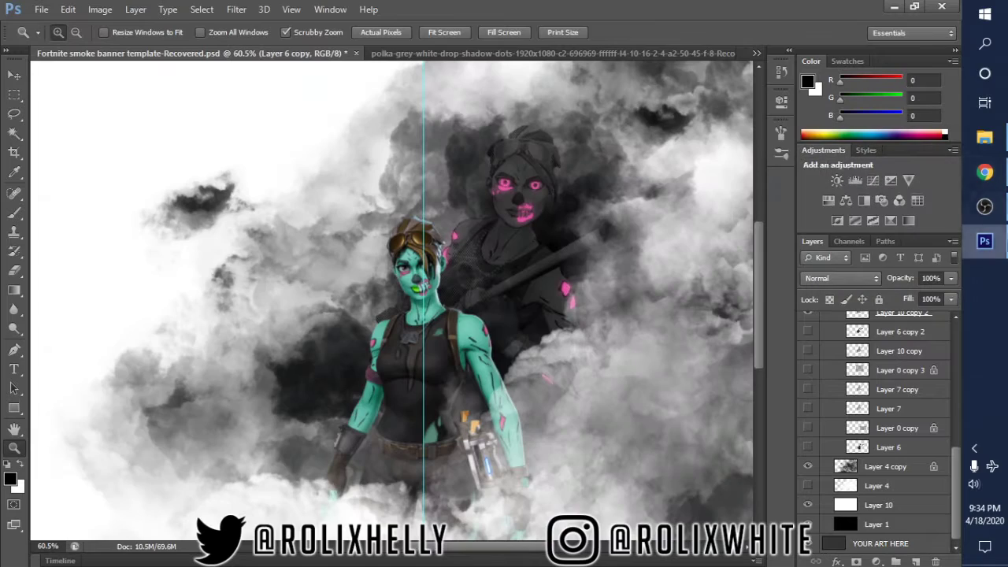
- Toggle the safe-area guide, then change the whole Yakz title to the Qonquer sans font
{"action": "left_click", "coordinate": [807, 340]}
{"action": "key", "text": "v"}
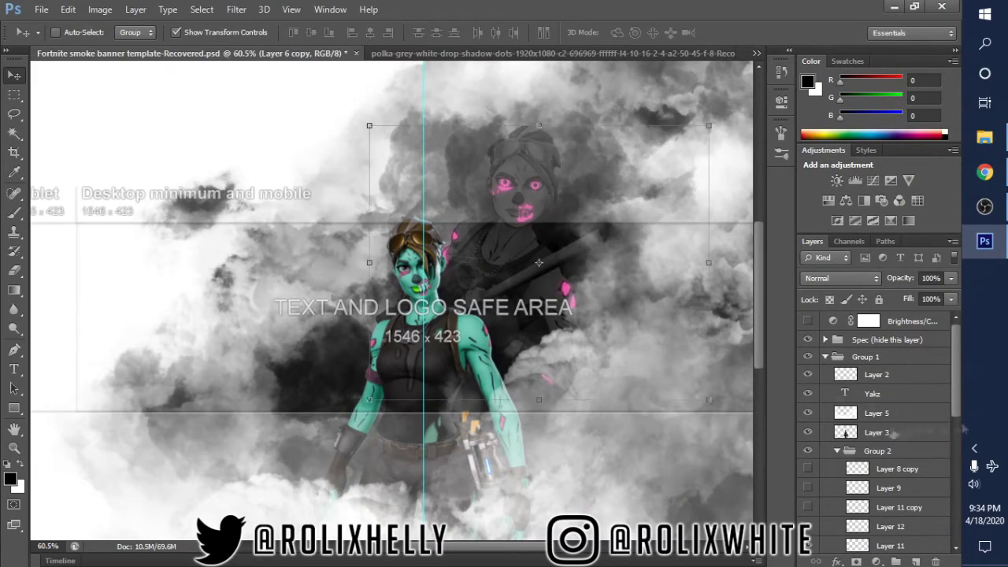
{"action": "left_click", "coordinate": [807, 340]}
{"action": "double_click", "coordinate": [252, 319]}
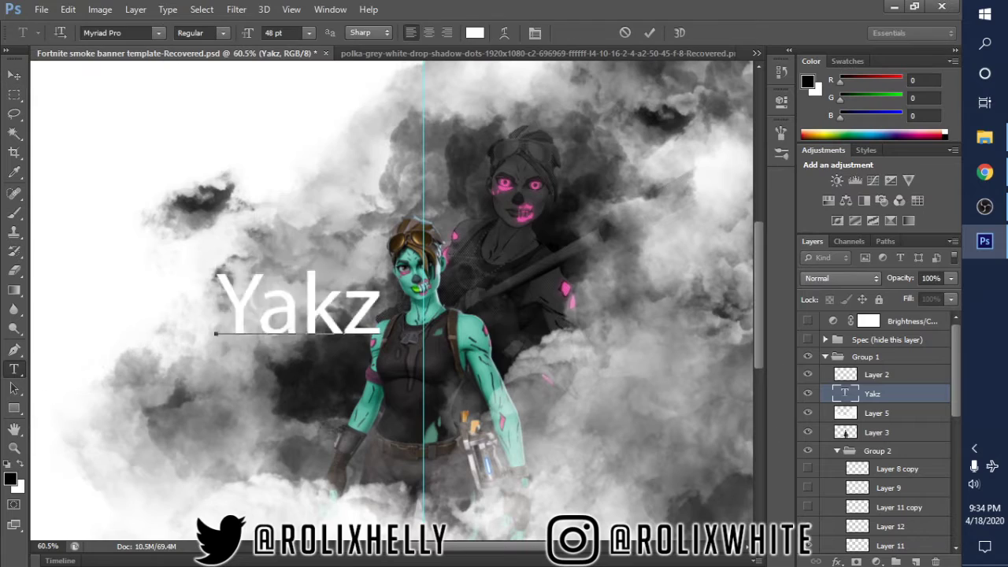
{"action": "key", "text": "ctrl+a"}
{"action": "left_click", "coordinate": [122, 33]}
{"action": "scroll", "coordinate": [244, 465], "scroll_direction": "up", "scroll_amount": 10}
{"action": "scroll", "coordinate": [252, 449], "scroll_direction": "down", "scroll_amount": 2}
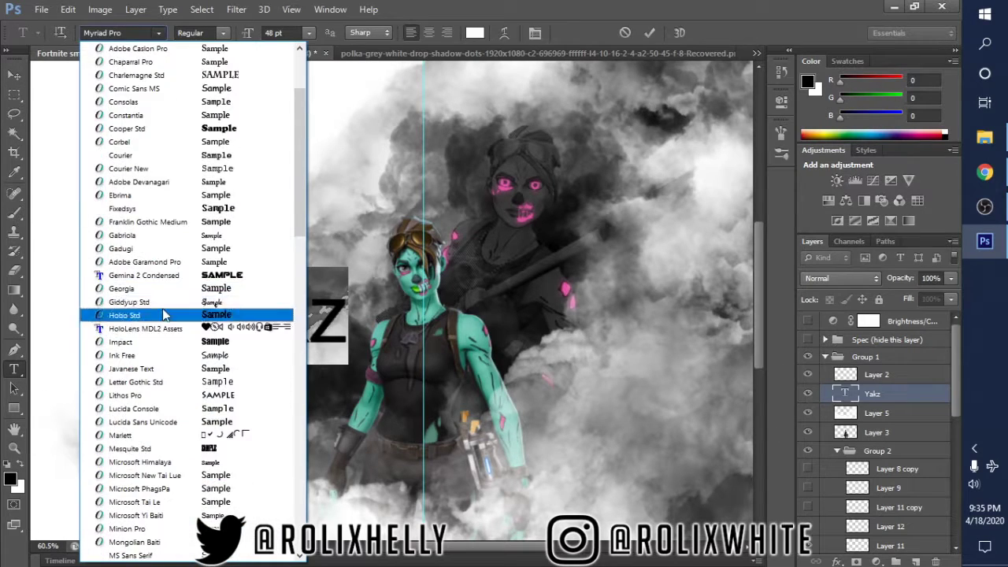
{"action": "scroll", "coordinate": [259, 433], "scroll_direction": "down", "scroll_amount": 3}
{"action": "scroll", "coordinate": [268, 422], "scroll_direction": "down", "scroll_amount": 3}
{"action": "left_click", "coordinate": [197, 529]}
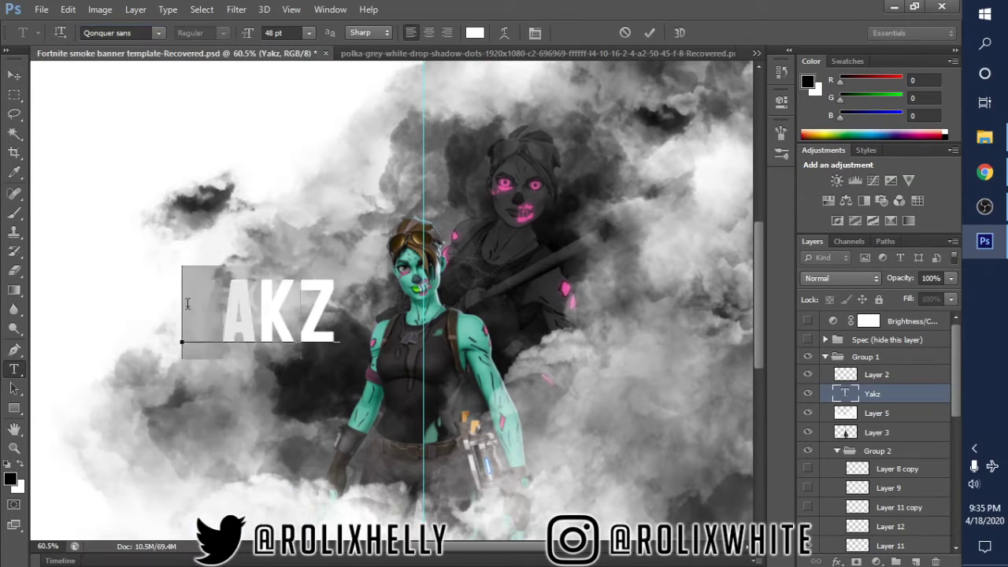
- Leave Photoshop for the browser and focus the YouTube search box
{"action": "right_click", "coordinate": [845, 398]}
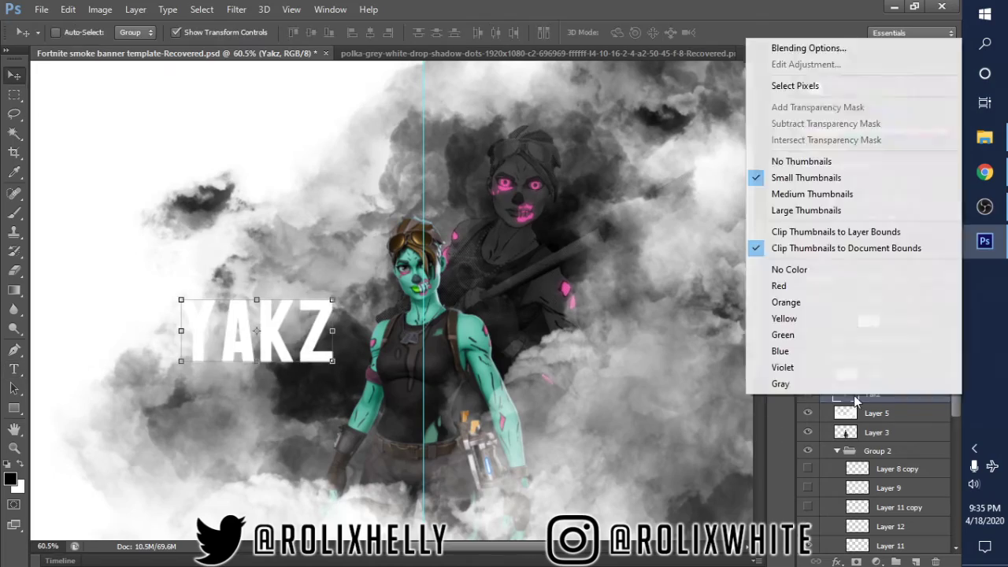
{"action": "left_click", "coordinate": [985, 172]}
{"action": "left_click", "coordinate": [83, 96]}
{"action": "left_click", "coordinate": [315, 96]}
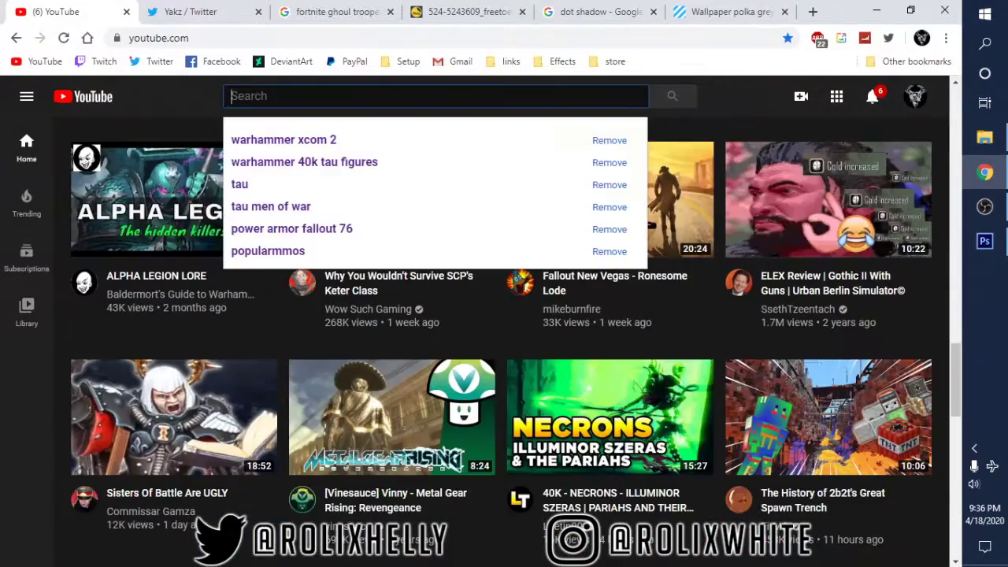
- Browse the full Liked videos playlist from the YouTube Library
{"action": "left_click", "coordinate": [26, 311]}
{"action": "scroll", "coordinate": [910, 295], "scroll_direction": "down", "scroll_amount": 5}
{"action": "scroll", "coordinate": [910, 295], "scroll_direction": "down", "scroll_amount": 4}
{"action": "left_click", "coordinate": [700, 364]}
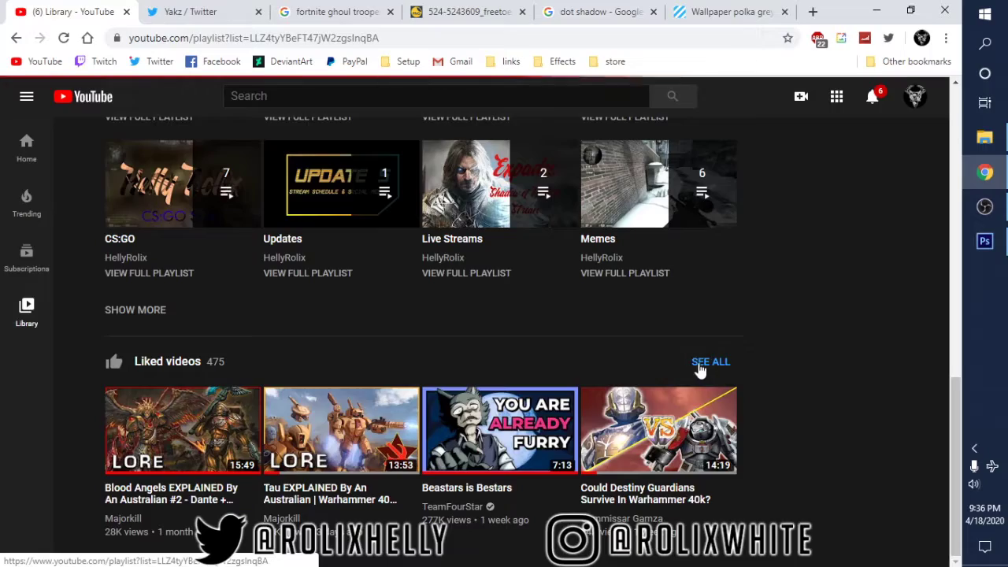
{"action": "scroll", "coordinate": [643, 382], "scroll_direction": "down", "scroll_amount": 5}
{"action": "scroll", "coordinate": [644, 383], "scroll_direction": "down", "scroll_amount": 10}
{"action": "scroll", "coordinate": [643, 382], "scroll_direction": "down", "scroll_amount": 15}
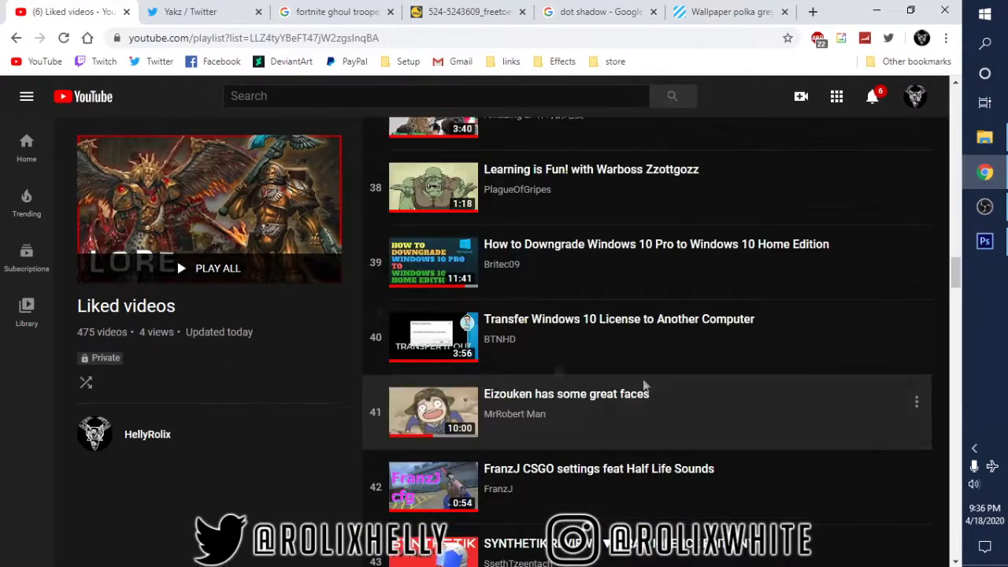
- Load SoundCloud's Discover page, then return to the banner in Photoshop
{"action": "left_click", "coordinate": [216, 38]}
{"action": "type", "text": "sound"}
{"action": "key", "text": "Return"}
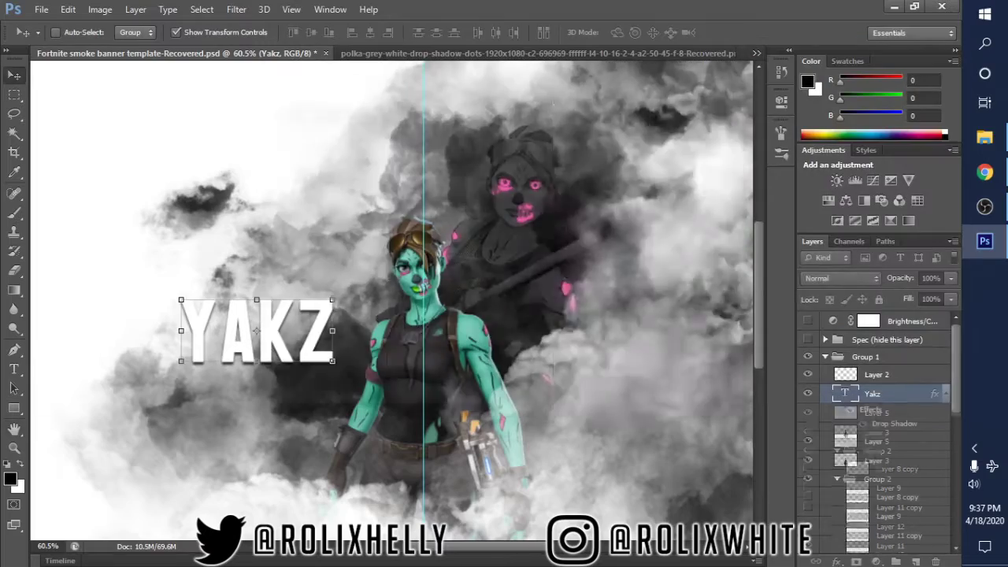
{"action": "right_click", "coordinate": [902, 394]}
{"action": "left_click", "coordinate": [881, 173]}
{"action": "left_click", "coordinate": [985, 241]}
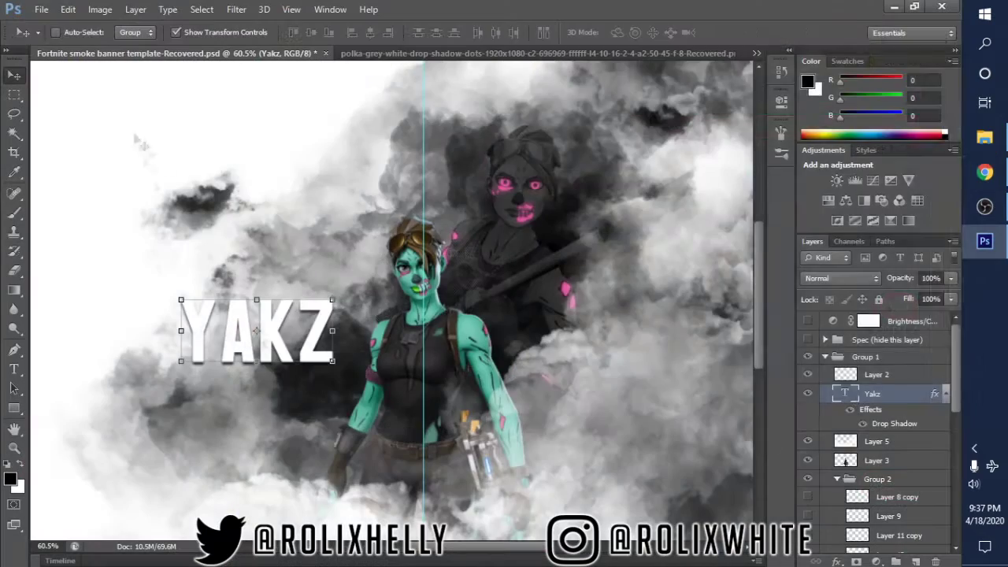
- Make the Yakz drop shadow a thick black outline and hide the figure and smoke layers
{"action": "double_click", "coordinate": [894, 424]}
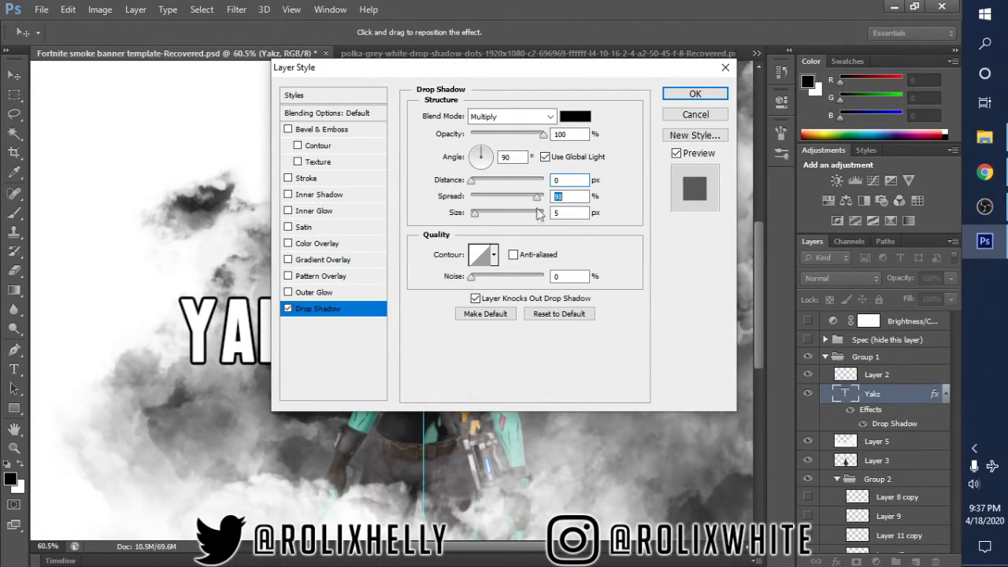
{"action": "key", "text": "Return"}
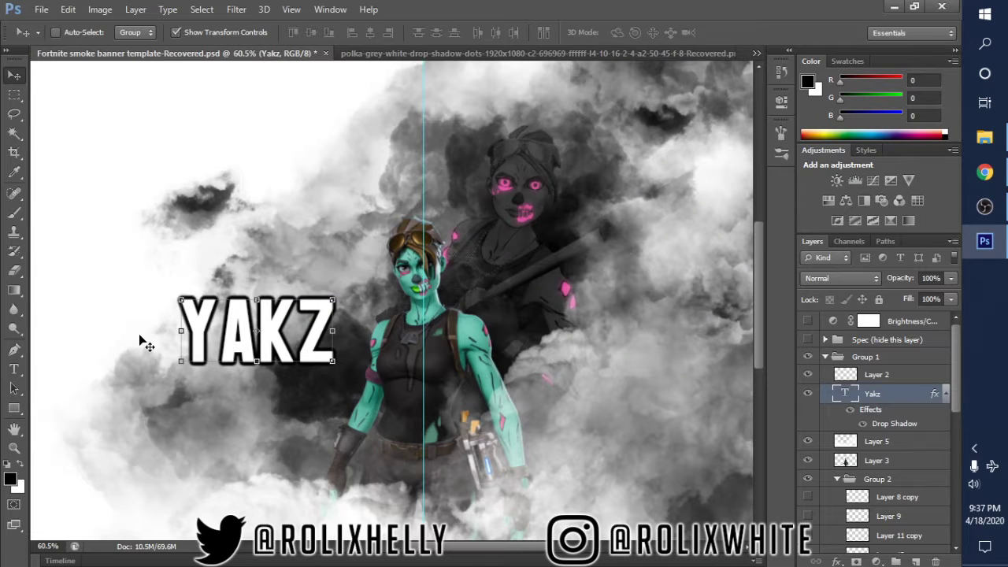
{"action": "scroll", "coordinate": [874, 410], "scroll_direction": "down", "scroll_amount": 1}
{"action": "left_click", "coordinate": [807, 410]}
{"action": "left_click", "coordinate": [808, 429]}
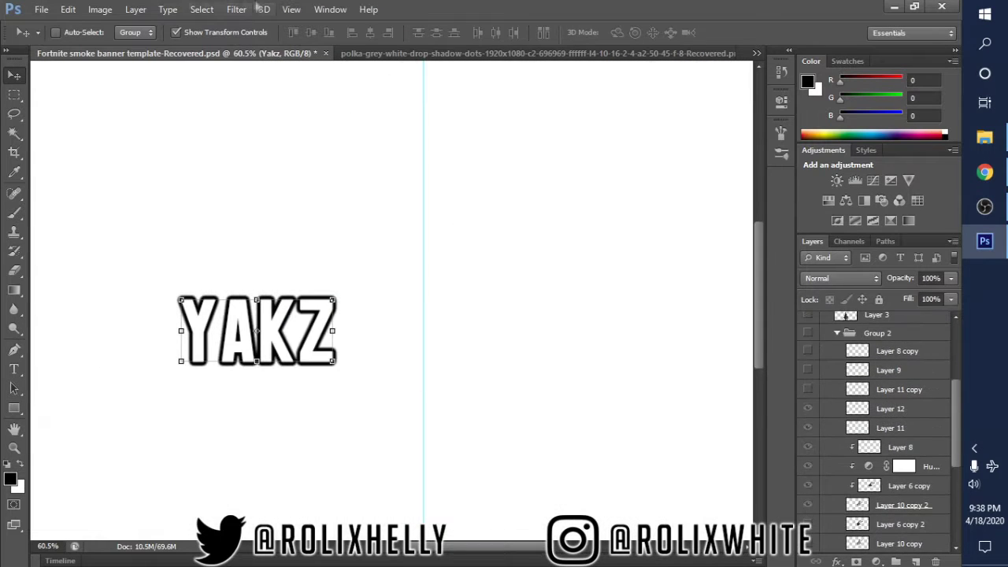
- Copy the YAKZ outline onto a new Layer 13 and hide the Yakz text layer
{"action": "key", "text": "ctrl+shift+alt+n"}
{"action": "left_click", "coordinate": [202, 9]}
{"action": "left_click", "coordinate": [845, 363], "text": "ctrl"}
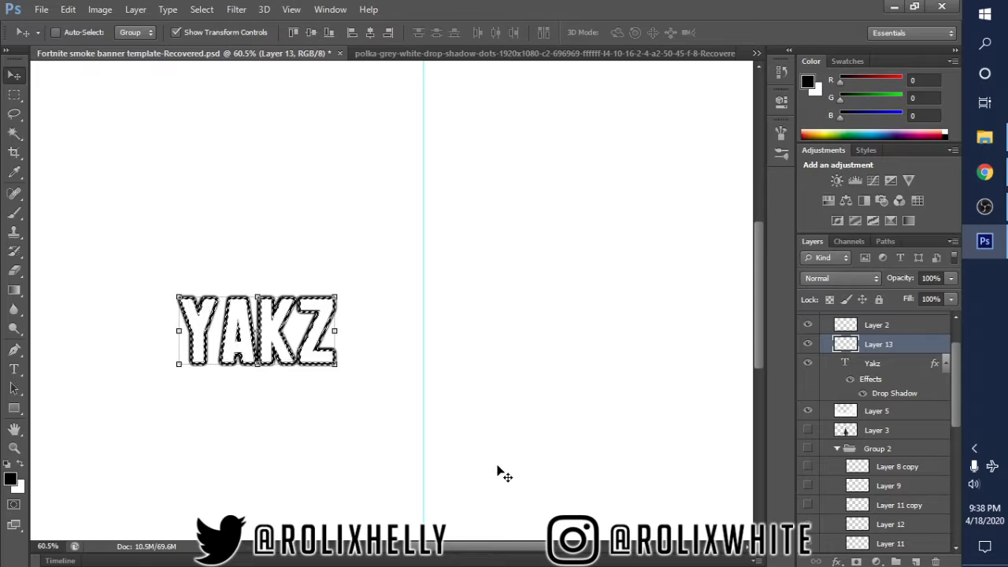
{"action": "key", "text": "ctrl+d"}
{"action": "left_click", "coordinate": [808, 363]}
- Show the character and smoke layers again and zoom in on the title and figure
{"action": "scroll", "coordinate": [874, 410], "scroll_direction": "down", "scroll_amount": 2}
{"action": "left_click", "coordinate": [807, 339]}
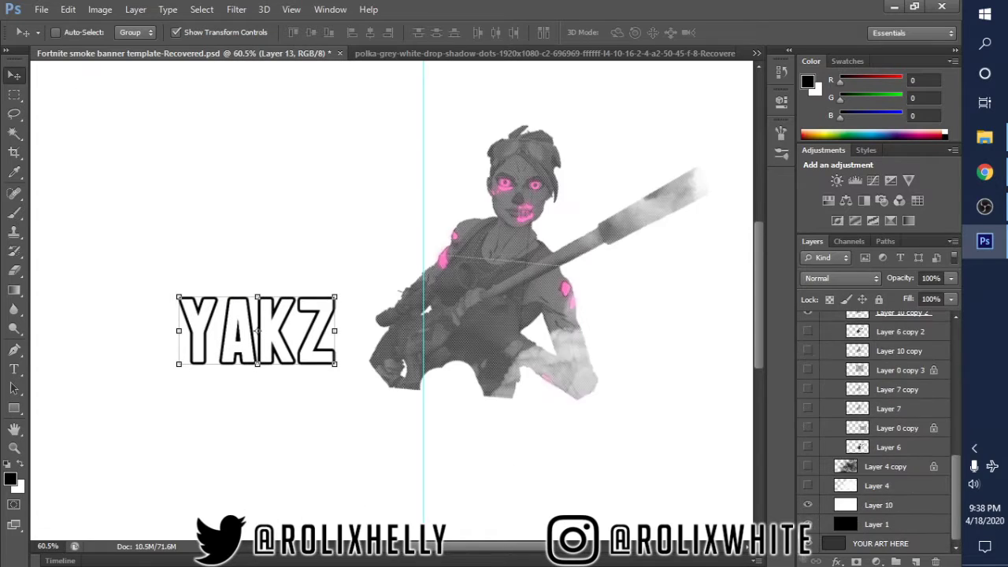
{"action": "scroll", "coordinate": [874, 410], "scroll_direction": "up", "scroll_amount": 2}
{"action": "left_click", "coordinate": [807, 448]}
{"action": "left_click", "coordinate": [807, 430]}
{"action": "key", "text": "z"}
{"action": "left_click_drag", "start_coordinate": [231, 378], "coordinate": [283, 378]}
{"action": "left_click", "coordinate": [11, 479]}
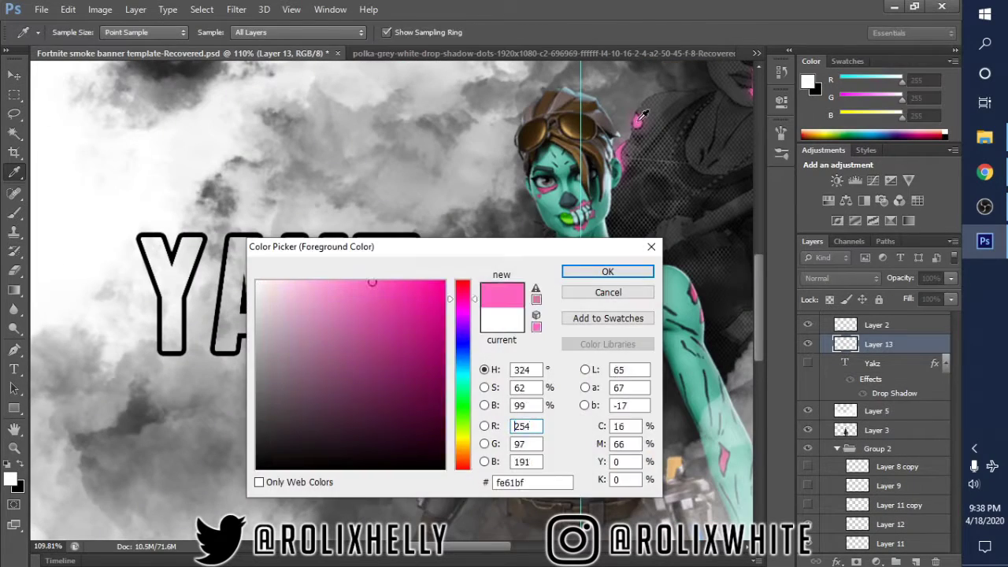
- Sample pink fe61bf from the skin and fill the Layer 13 title outline with it
{"action": "left_click", "coordinate": [738, 268]}
{"action": "key", "text": "alt+BackSpace"}
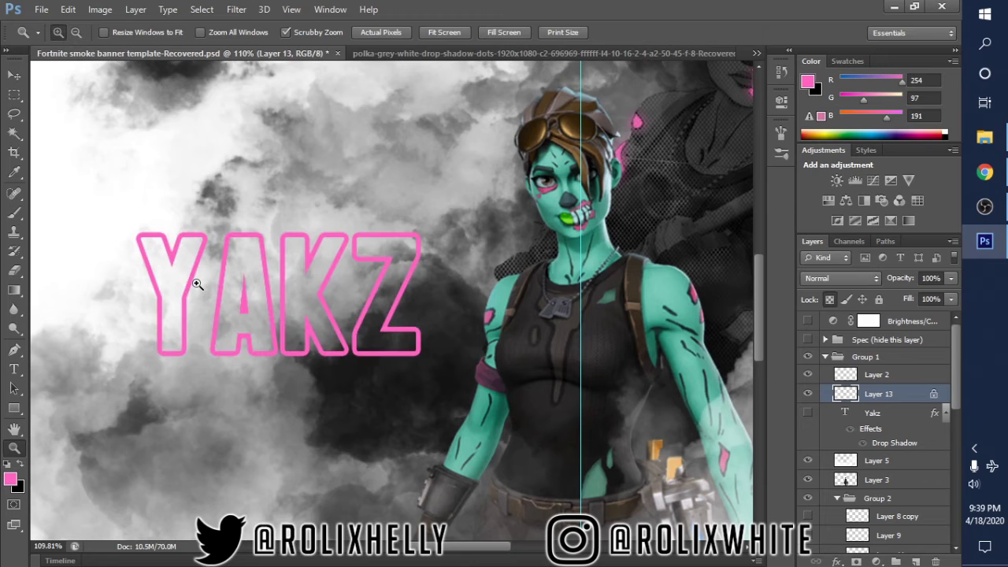
{"action": "left_click_drag", "start_coordinate": [196, 229], "coordinate": [201, 229]}
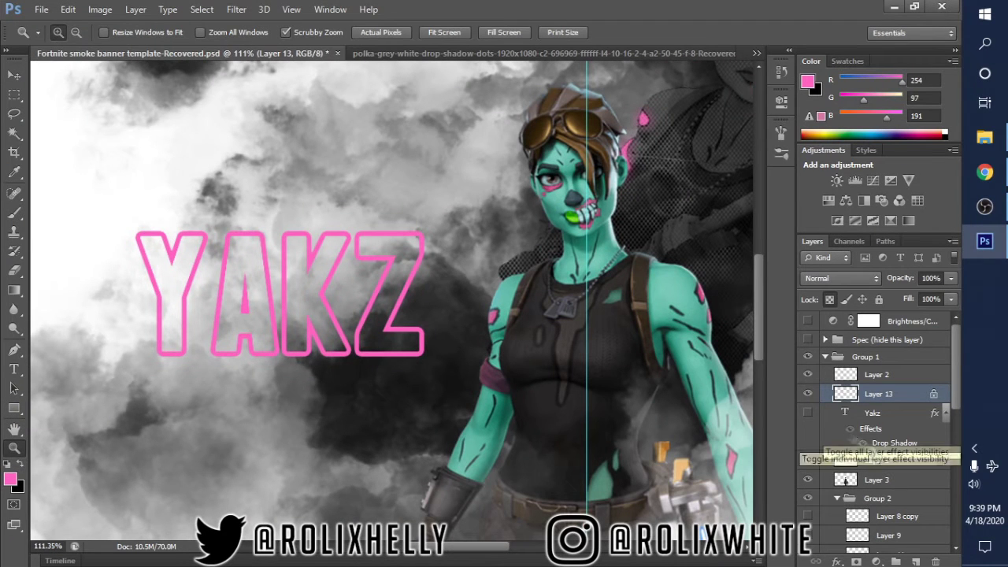
- Show Yakz again, duplicate the outline as Layer 13 copy, fill it black and start a Gaussian Blur
{"action": "left_click", "coordinate": [808, 413]}
{"action": "key", "text": "ctrl+j"}
{"action": "key", "text": "x"}
{"action": "key", "text": "alt+BackSpace"}
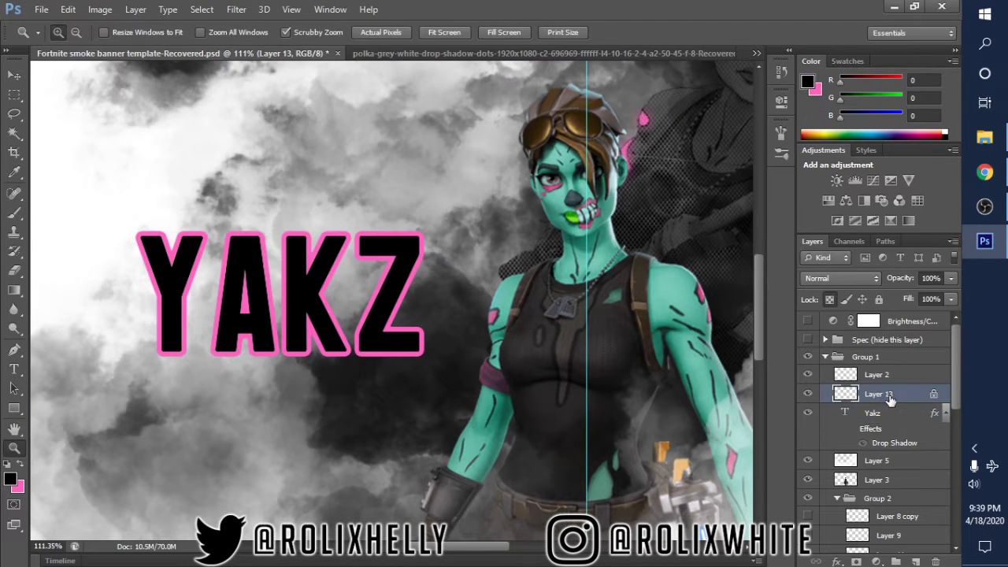
{"action": "left_click", "coordinate": [237, 9]}
{"action": "left_click", "coordinate": [262, 25]}
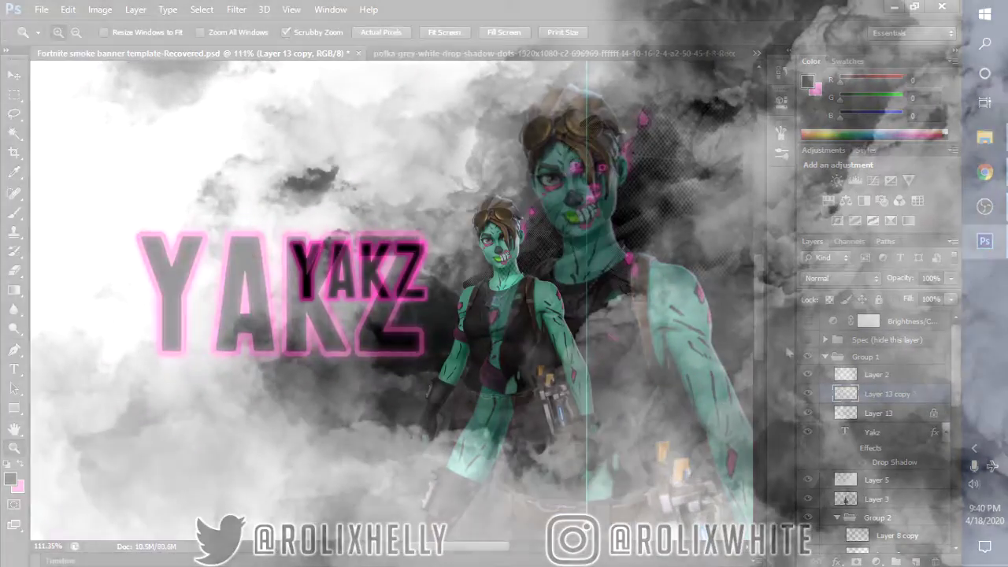